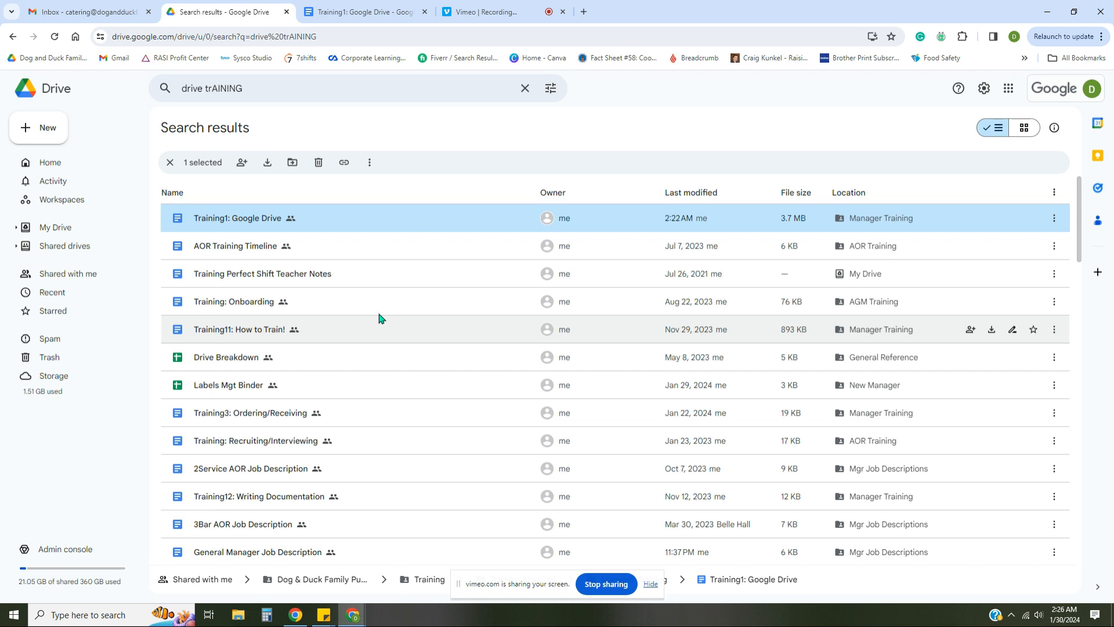
Clear the 'drive trAINING' query from the Drive search box, then go to the Gmail inbox
left_click(525, 87)
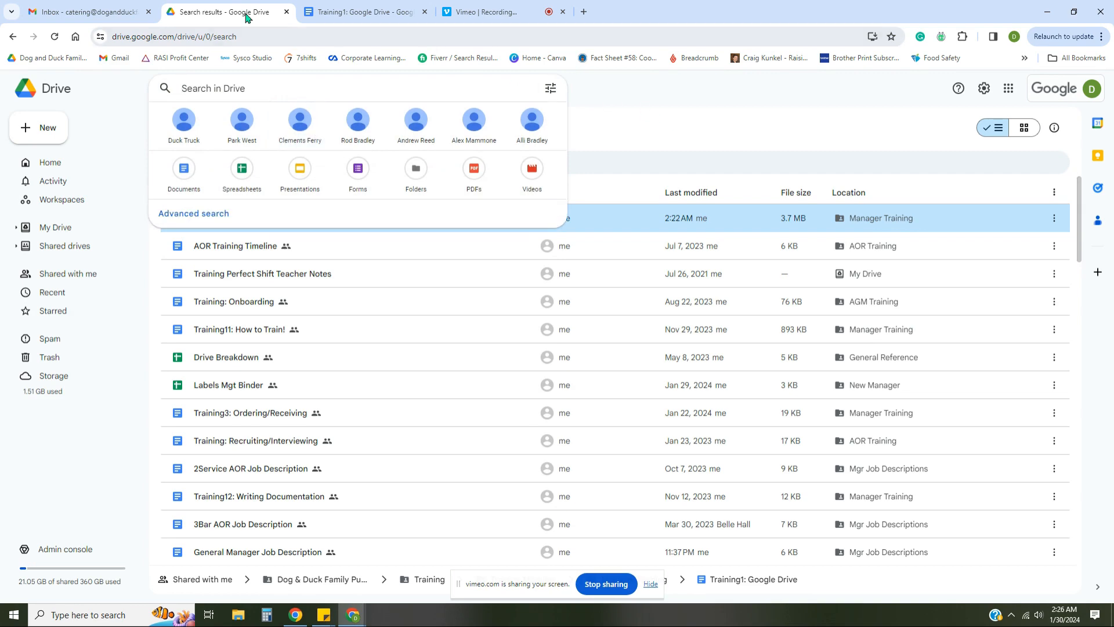
left_click(113, 13)
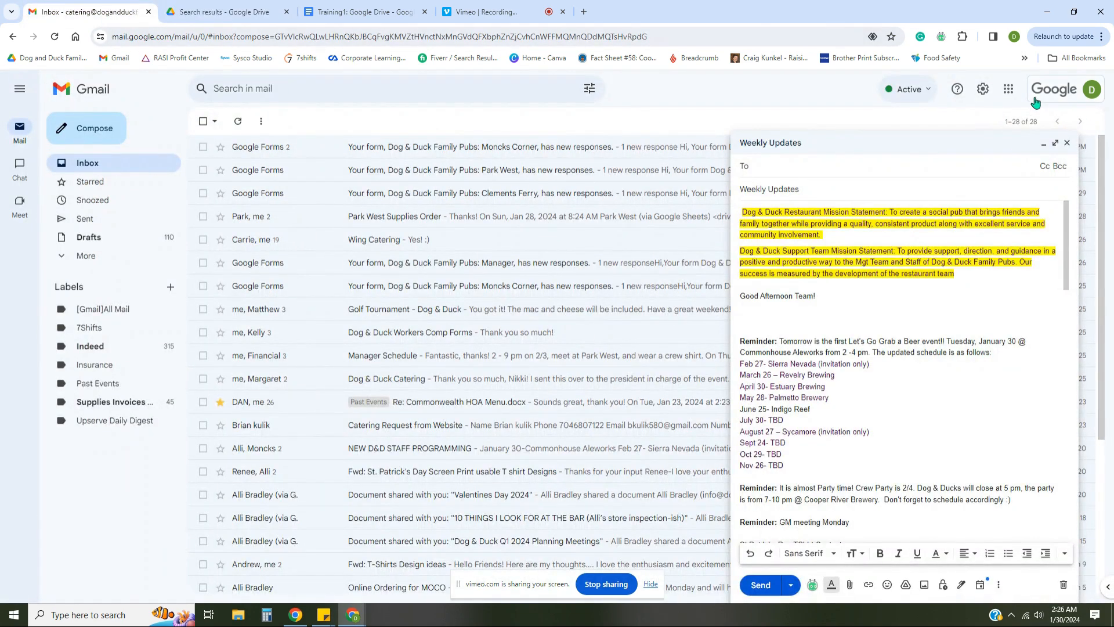
Minimize the Weekly Updates draft, view the Google apps grid, and return to Drive's search results
left_click(1008, 89)
left_click(1043, 144)
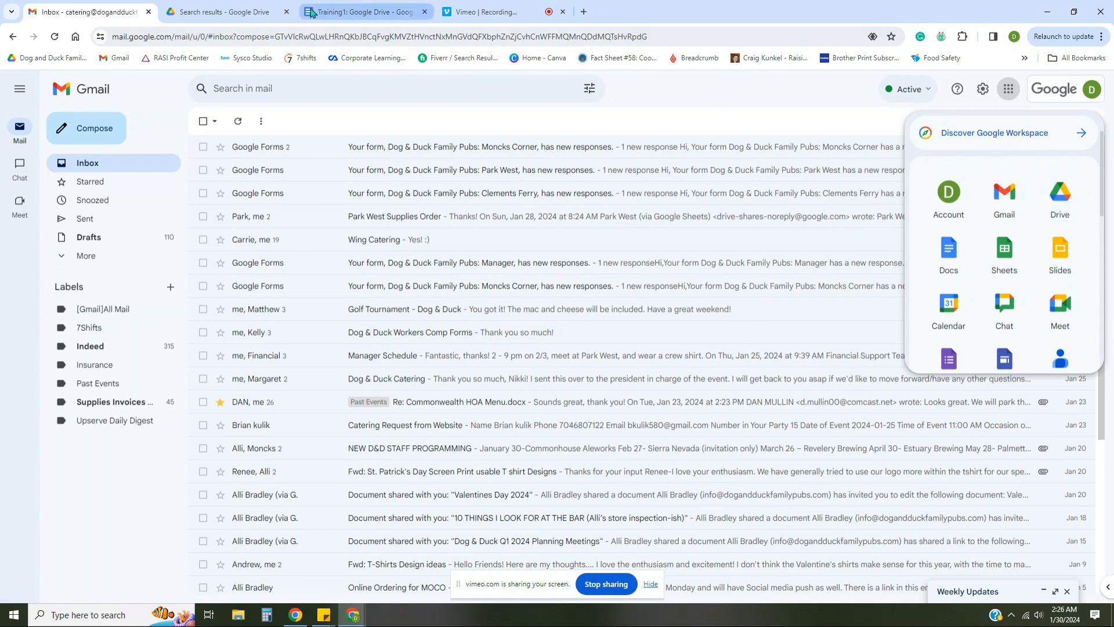
left_click(201, 10)
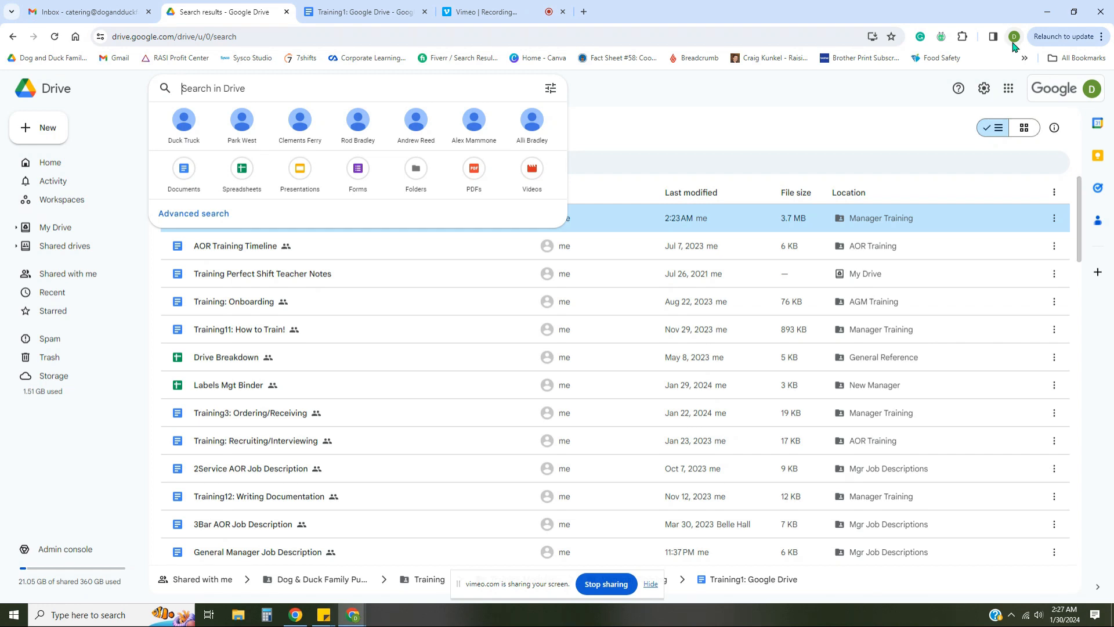
Close the search suggestions, select Training: Onboarding, and preview Grid layout before returning to List layout
left_click(882, 120)
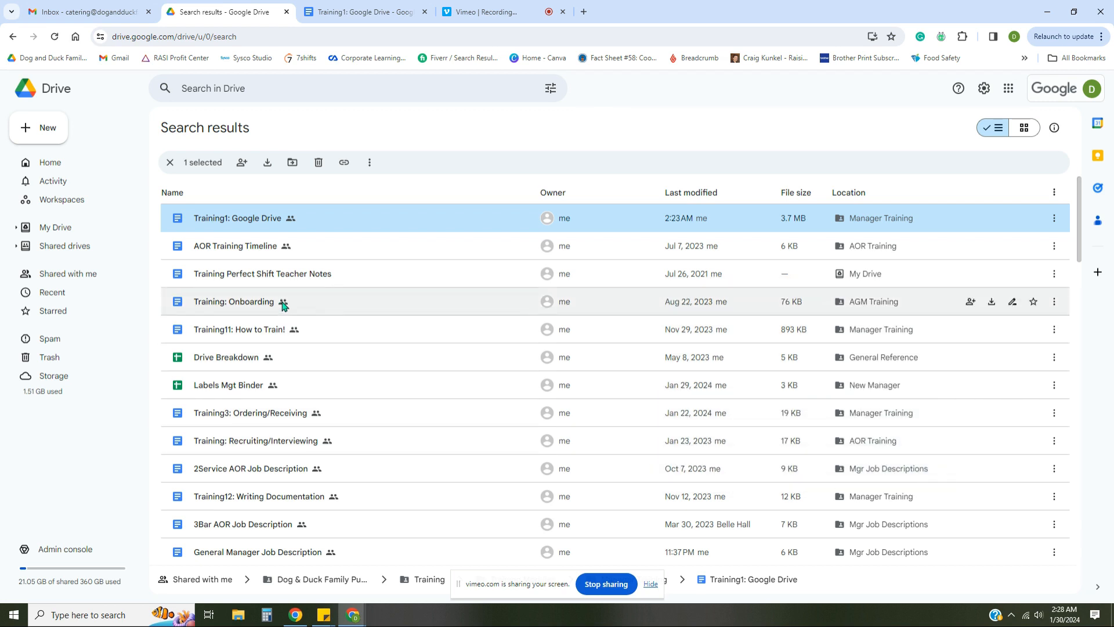
left_click(361, 308)
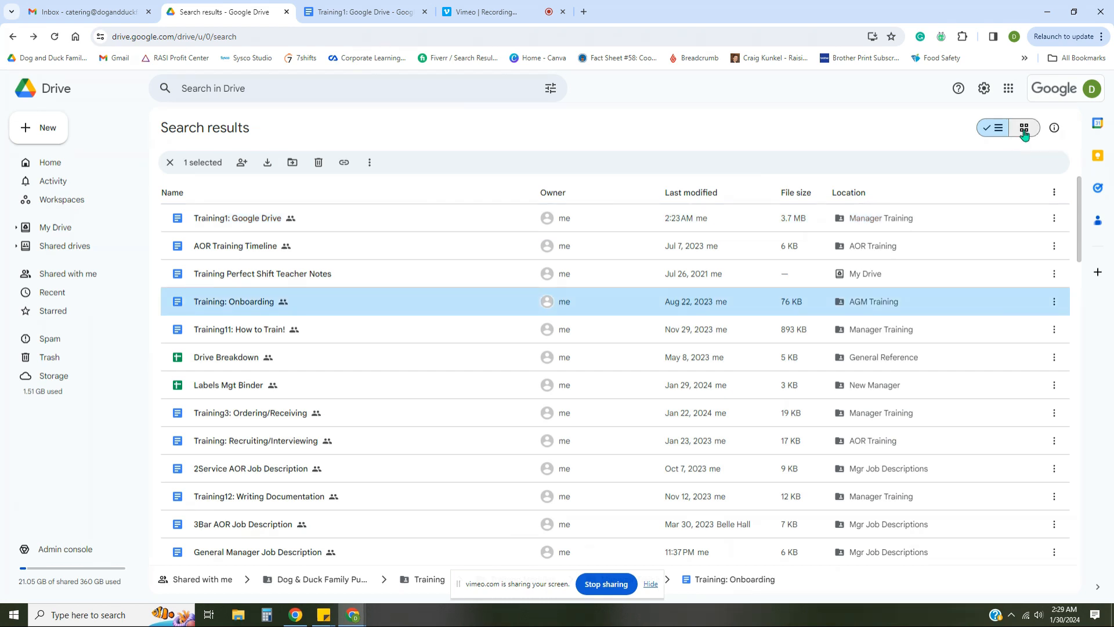
left_click(1024, 129)
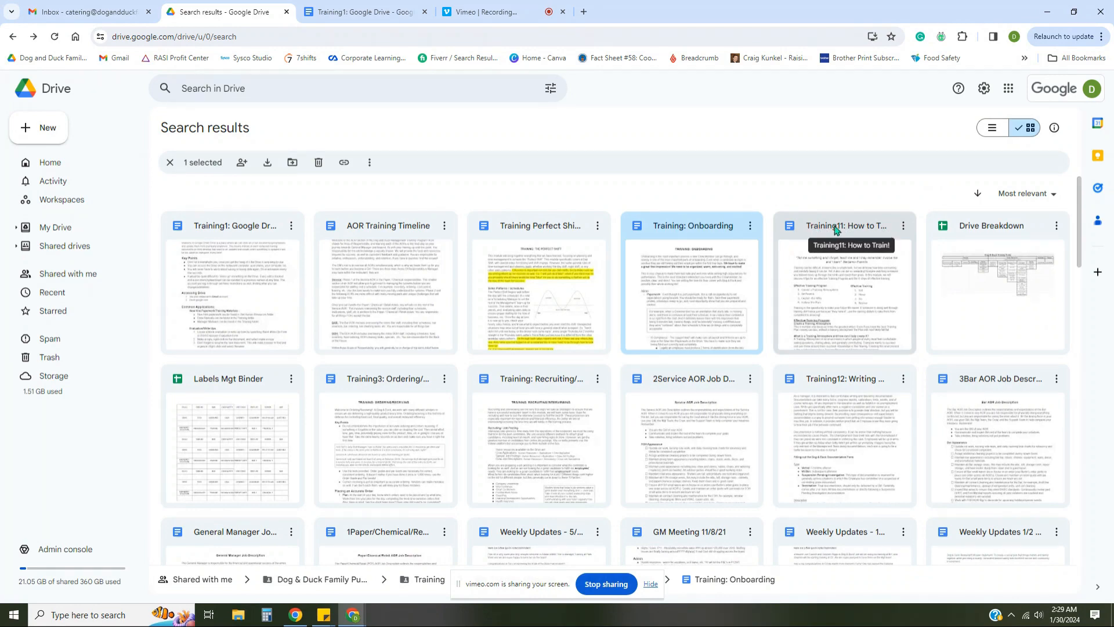
left_click(992, 128)
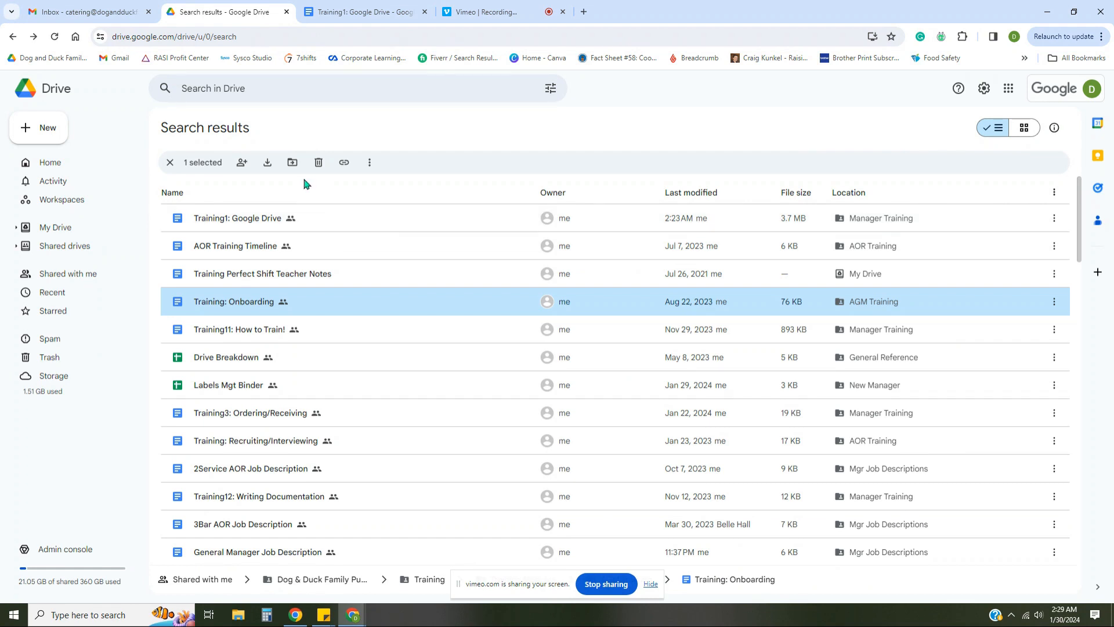
Open the starred Dog & Duck Family Pubs folder and search Drive for 'training'
left_click(54, 312)
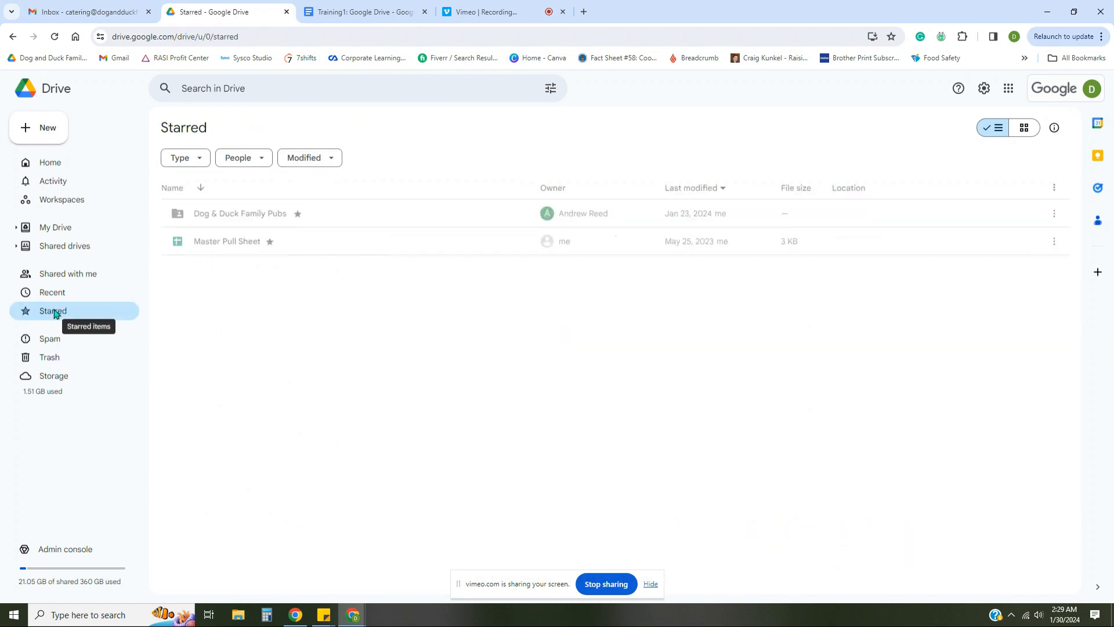
left_click(210, 217)
double_click(210, 217)
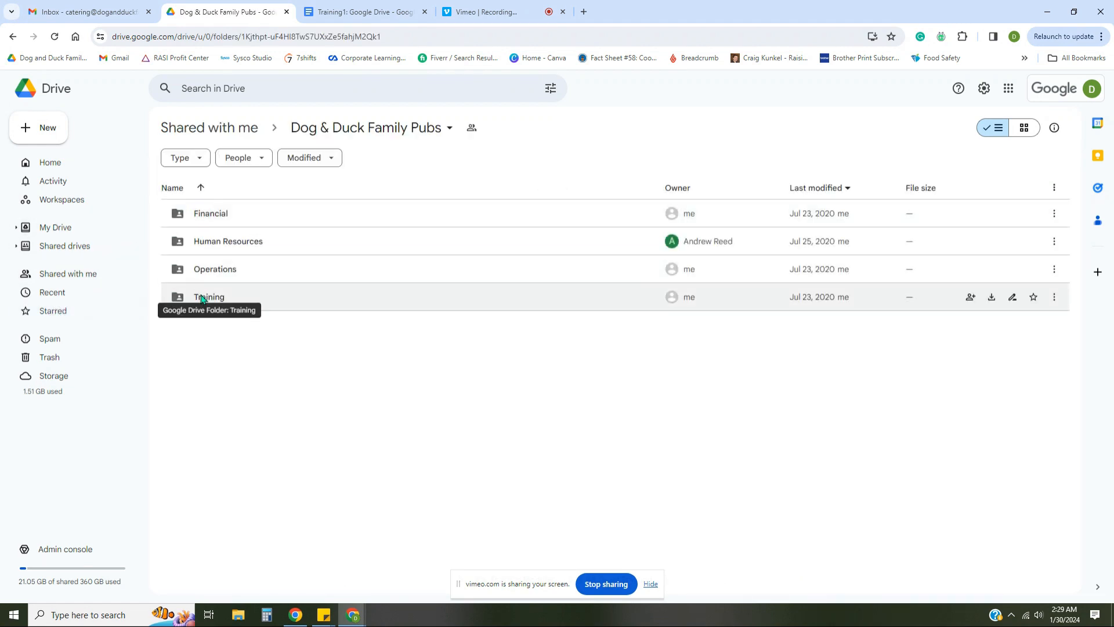
left_click(278, 91)
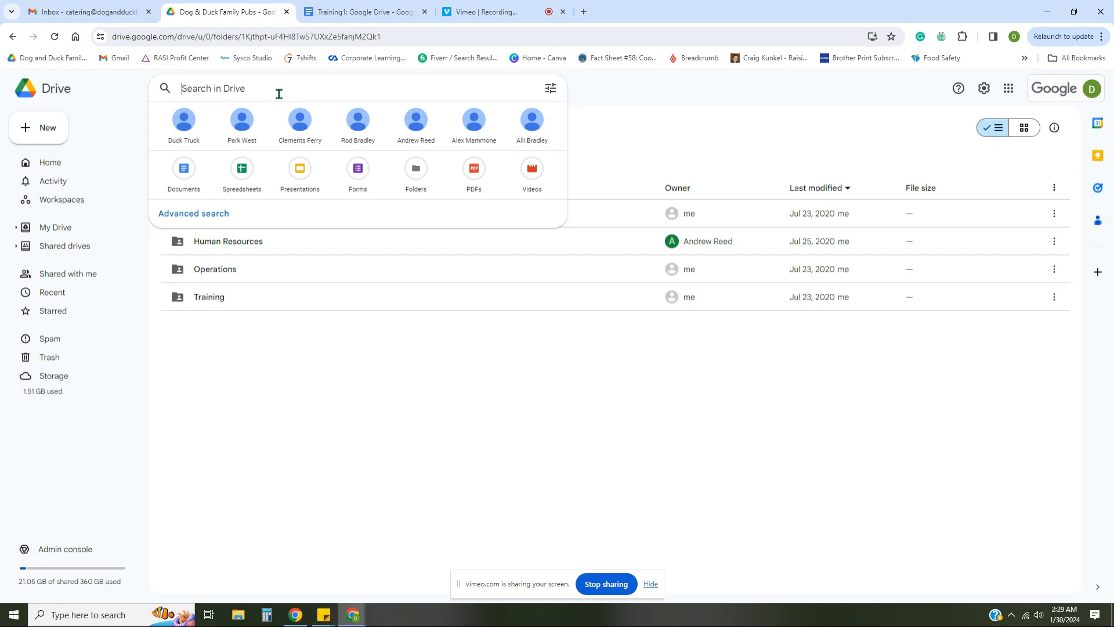
type("training")
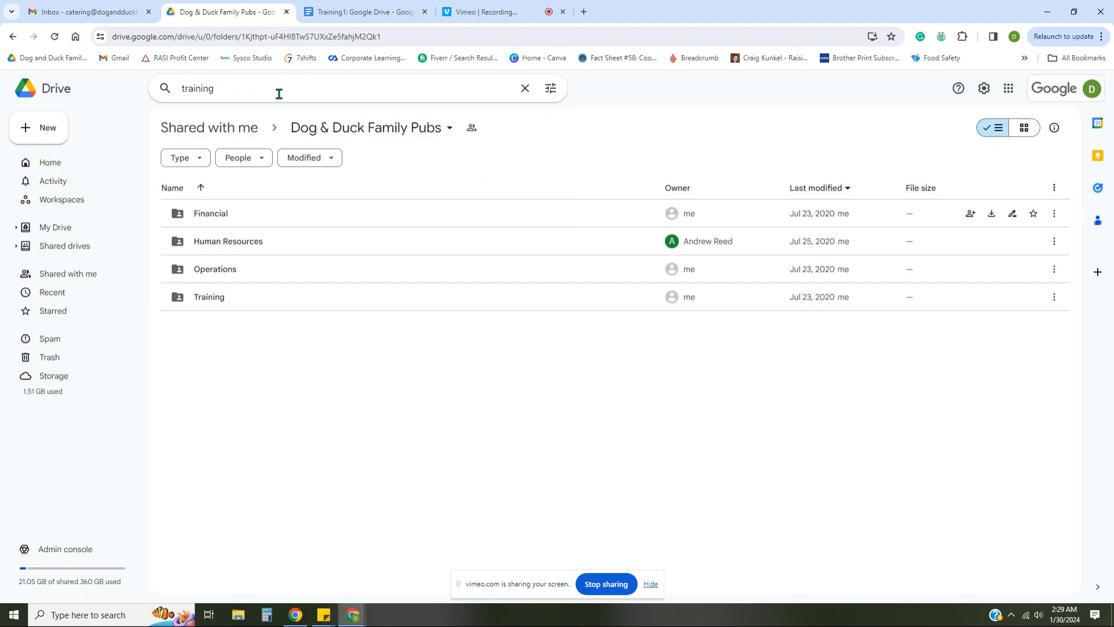
key("Return")
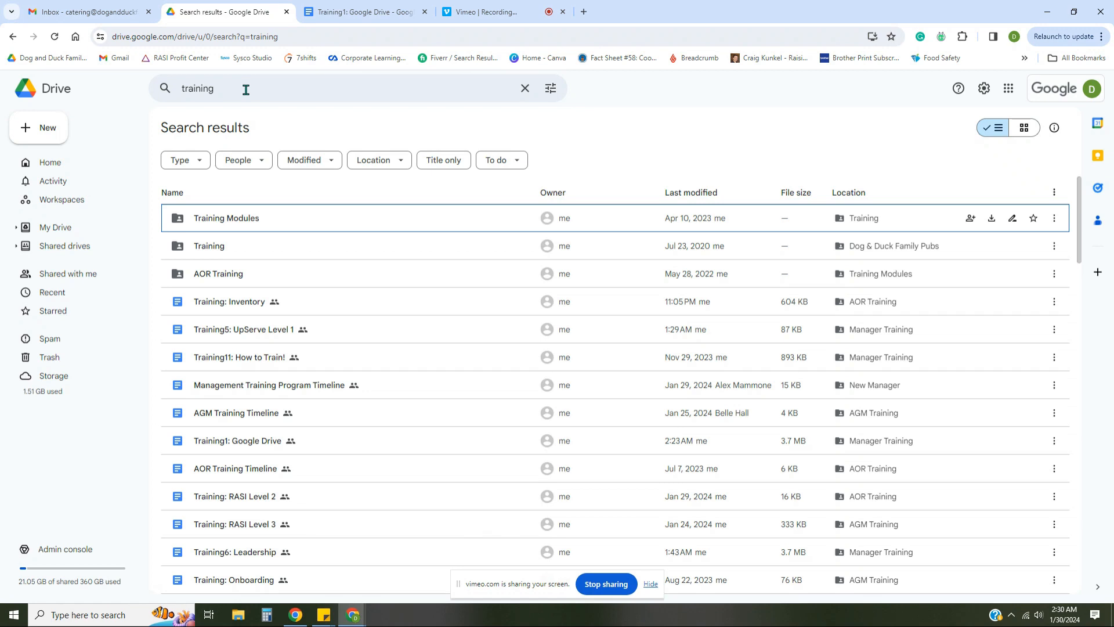
Search for 'old school philly', then replace the query with 'blank write up'
left_click(244, 88)
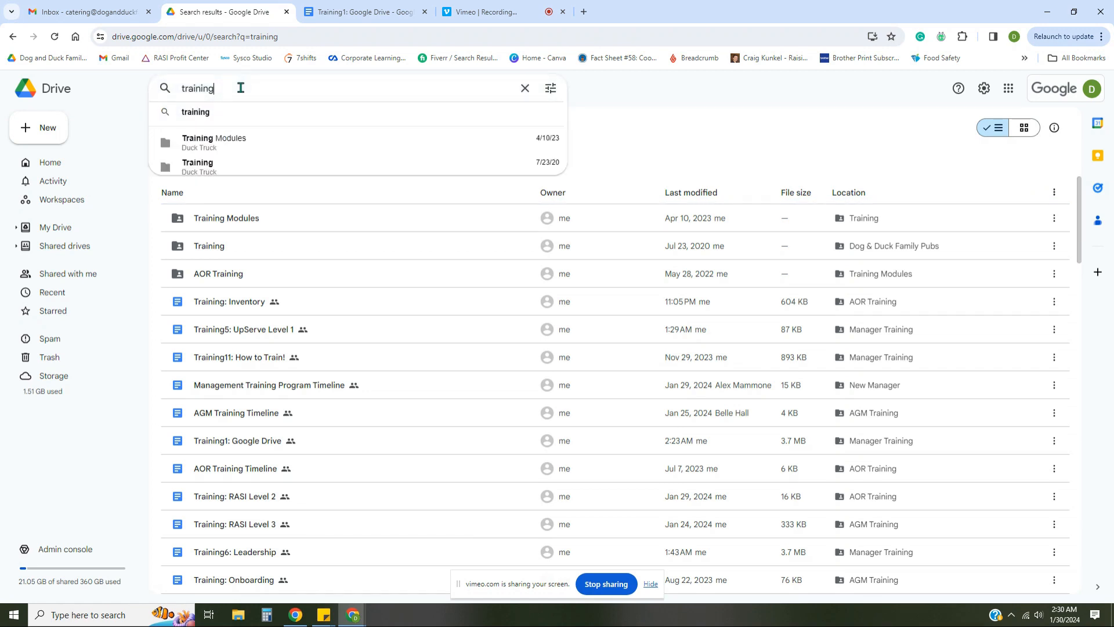
left_click_drag(242, 88, 175, 92)
type("old ")
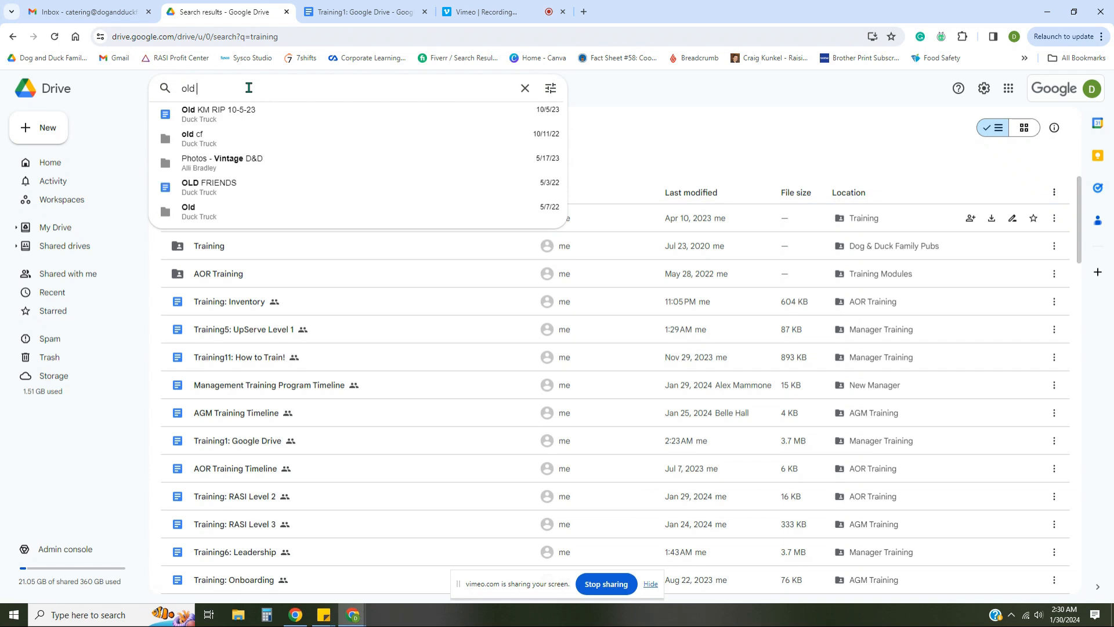
type("school philly")
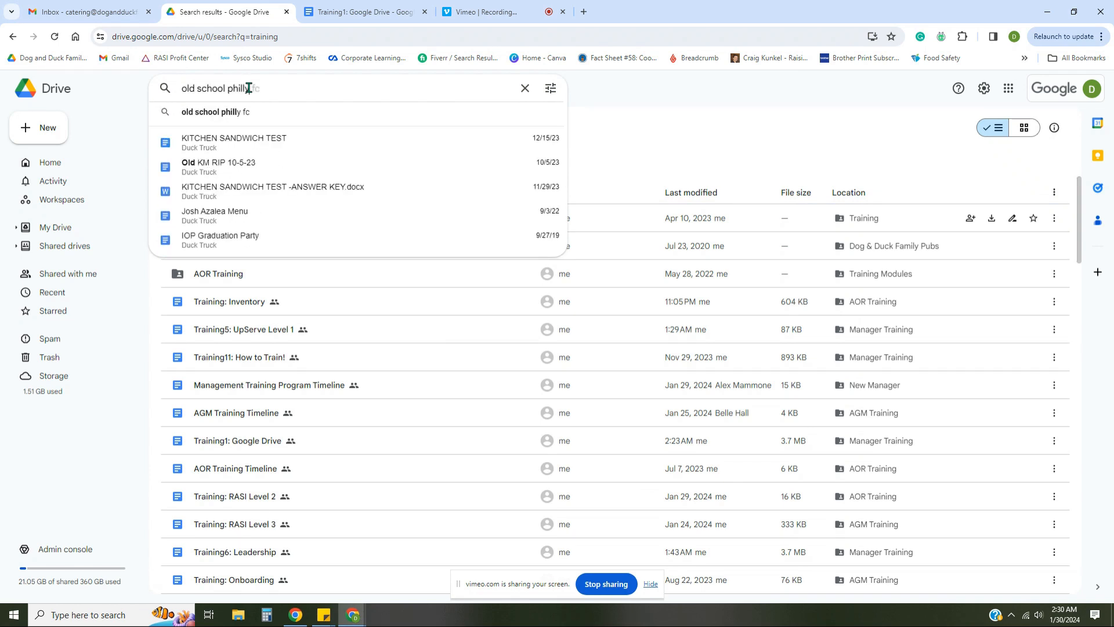
key("Return")
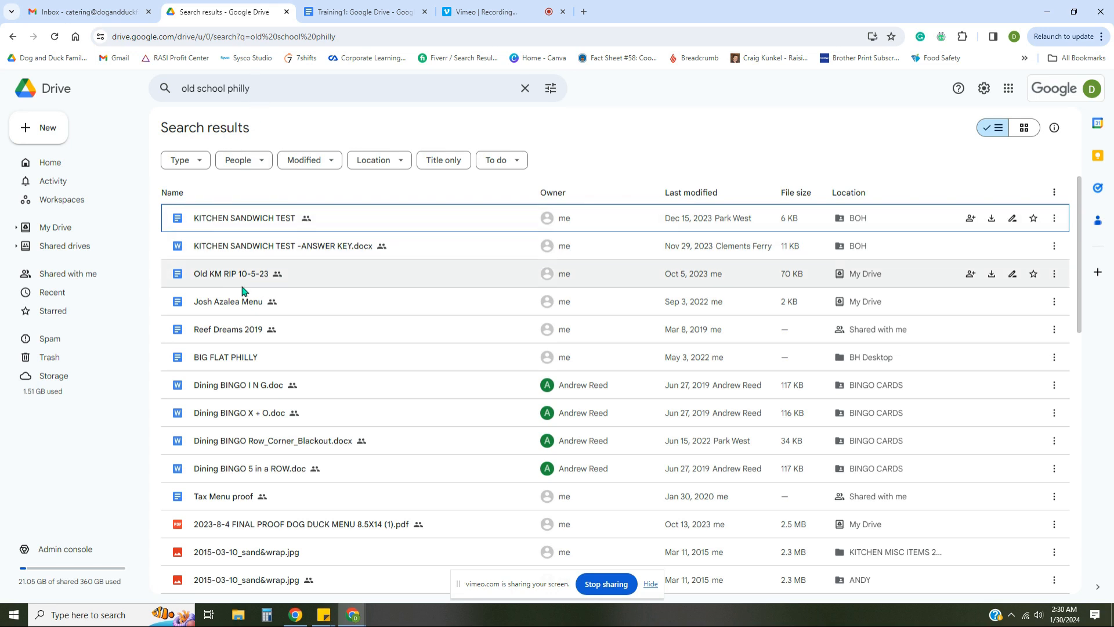
left_click(294, 89)
type("blank write up")
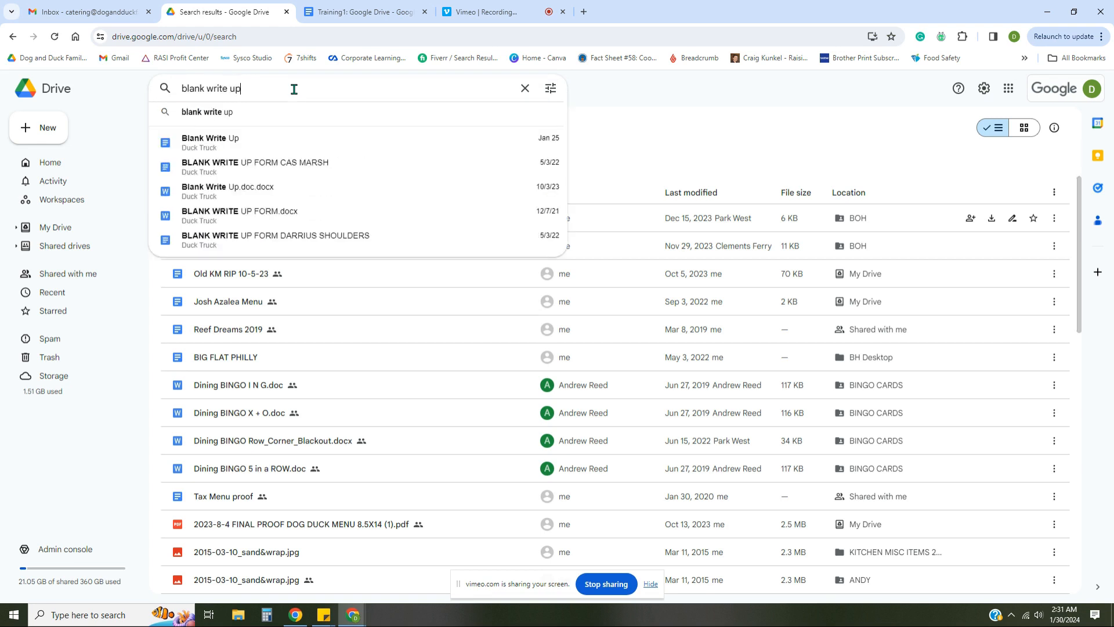
key("Return")
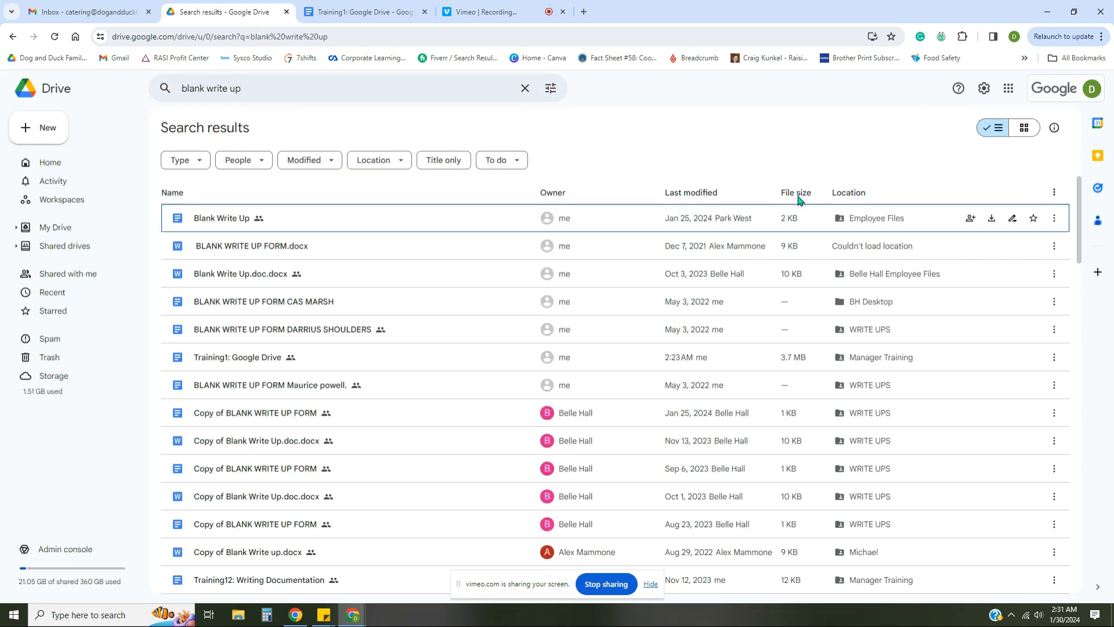
Go to the Employee Files folder and open Blank Write Up in Google Docs
mouse_move(870, 229)
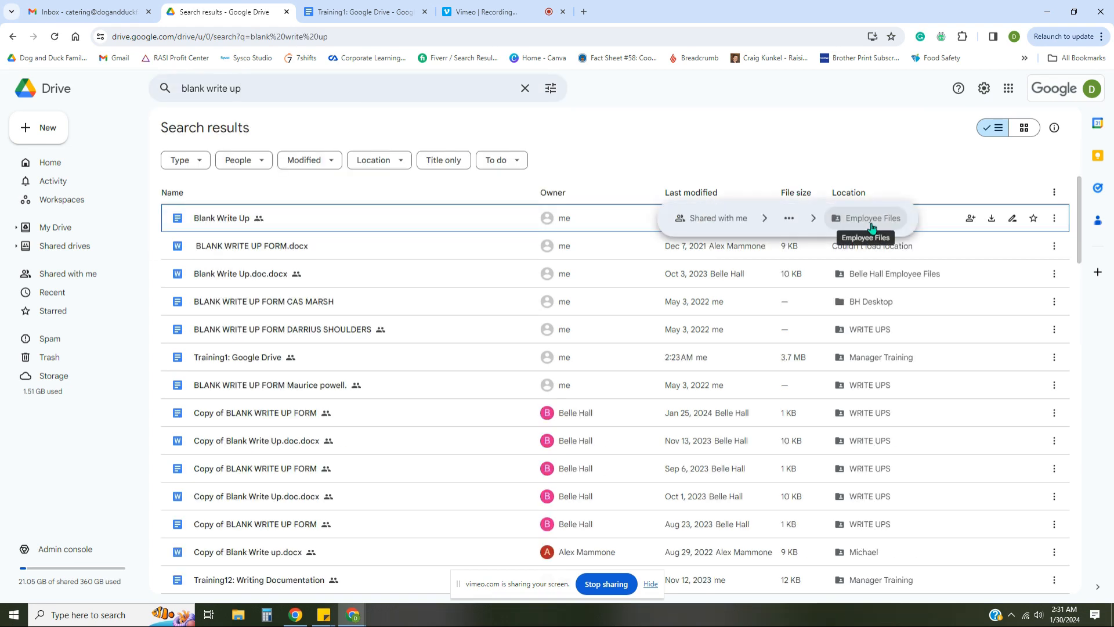
left_click(872, 220)
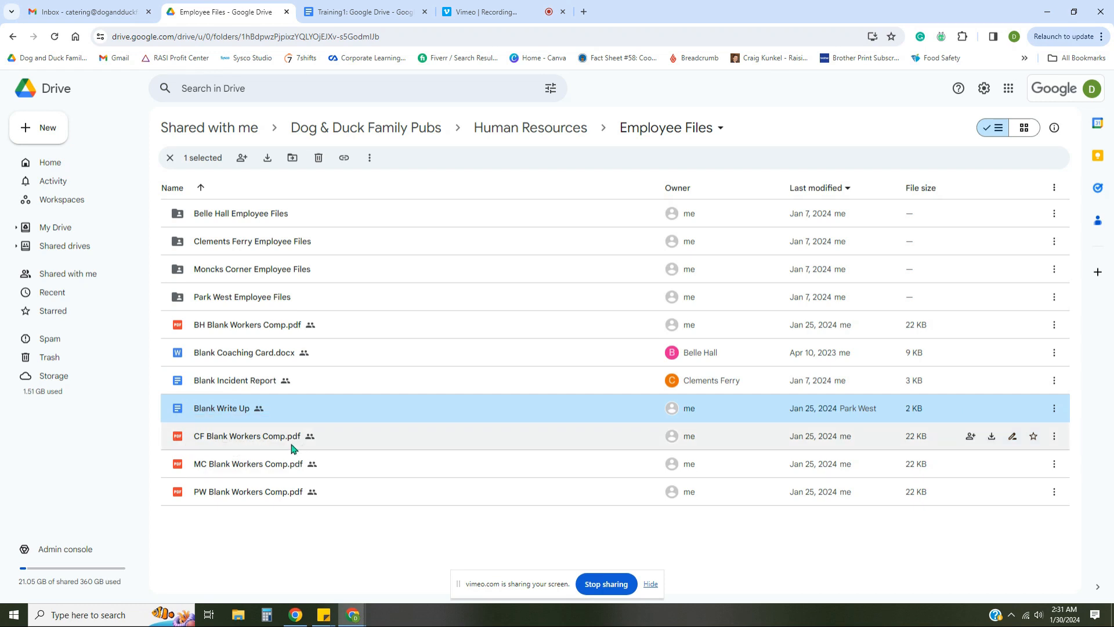
double_click(232, 413)
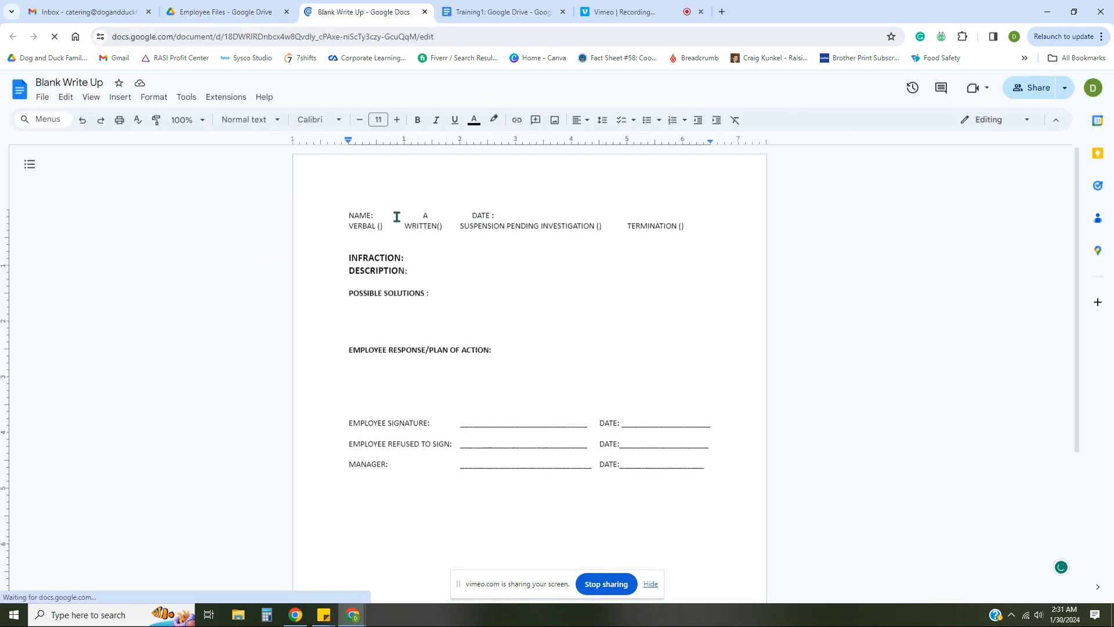
Place the cursor after NAME:, view the File menu, then return to the Employee Files Drive tab
left_click(396, 216)
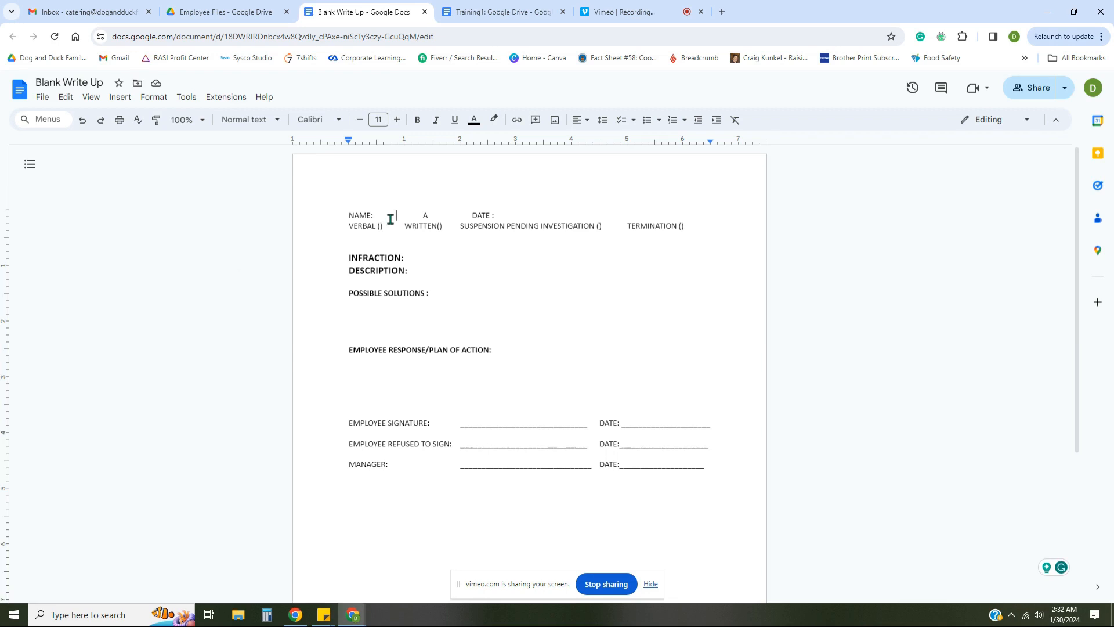
left_click(43, 97)
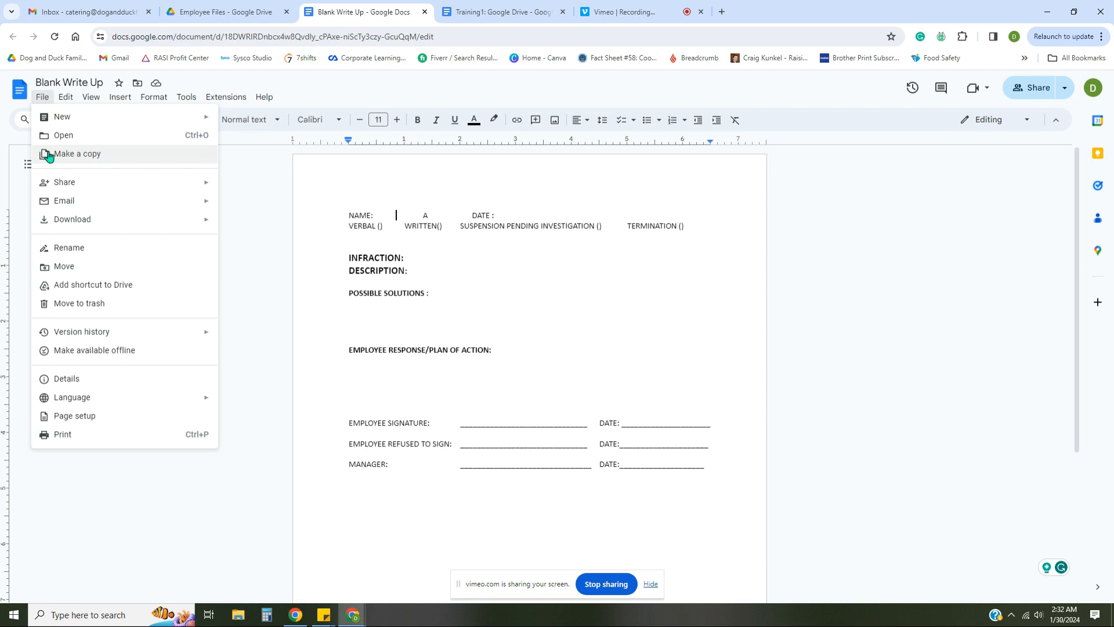
left_click(249, 13)
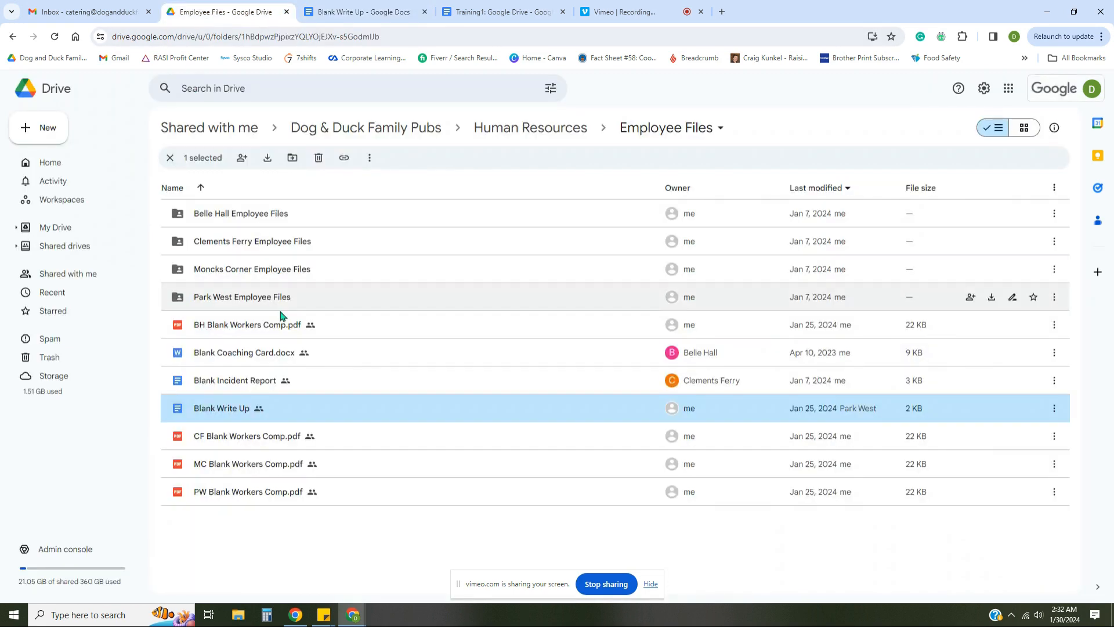
Make a copy of Blank Write Up and rename it to the employee's name with 1/31/2024
right_click(260, 408)
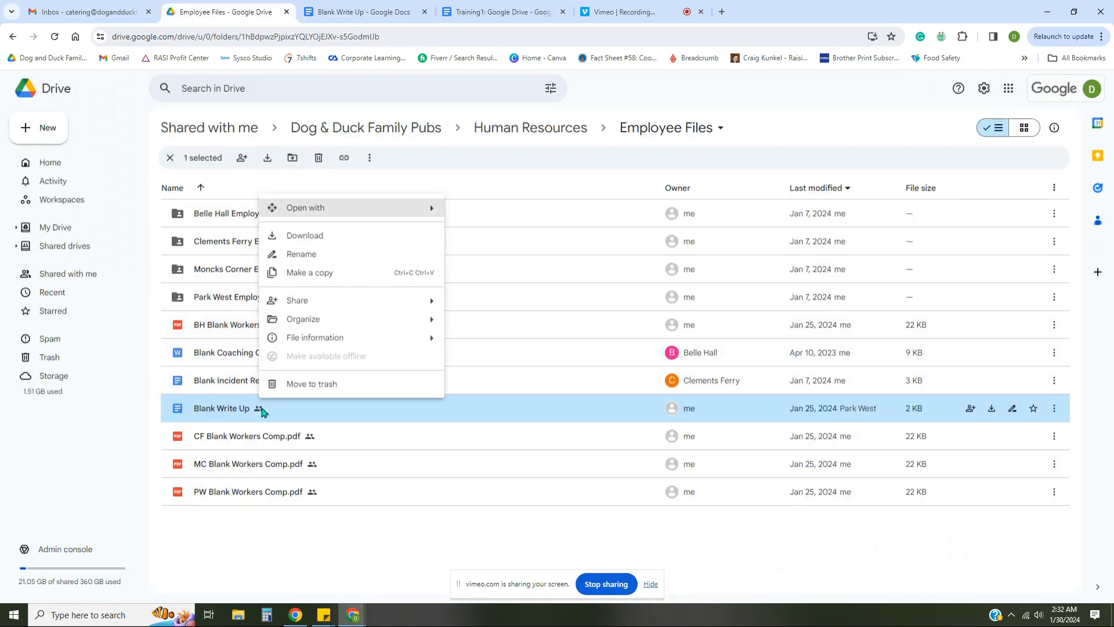
left_click(327, 281)
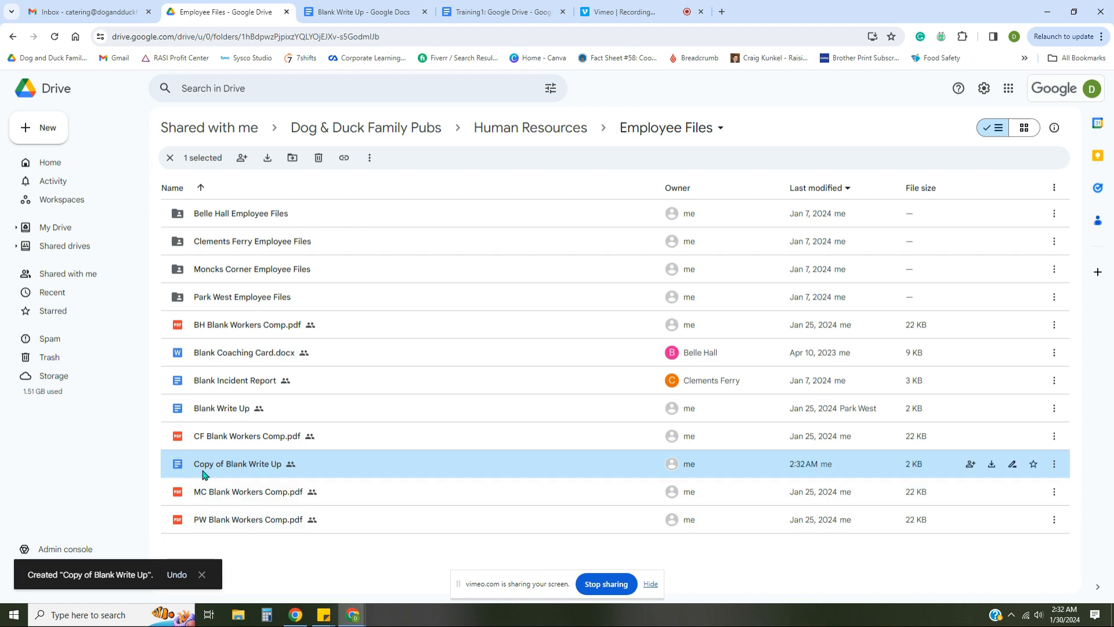
right_click(288, 466)
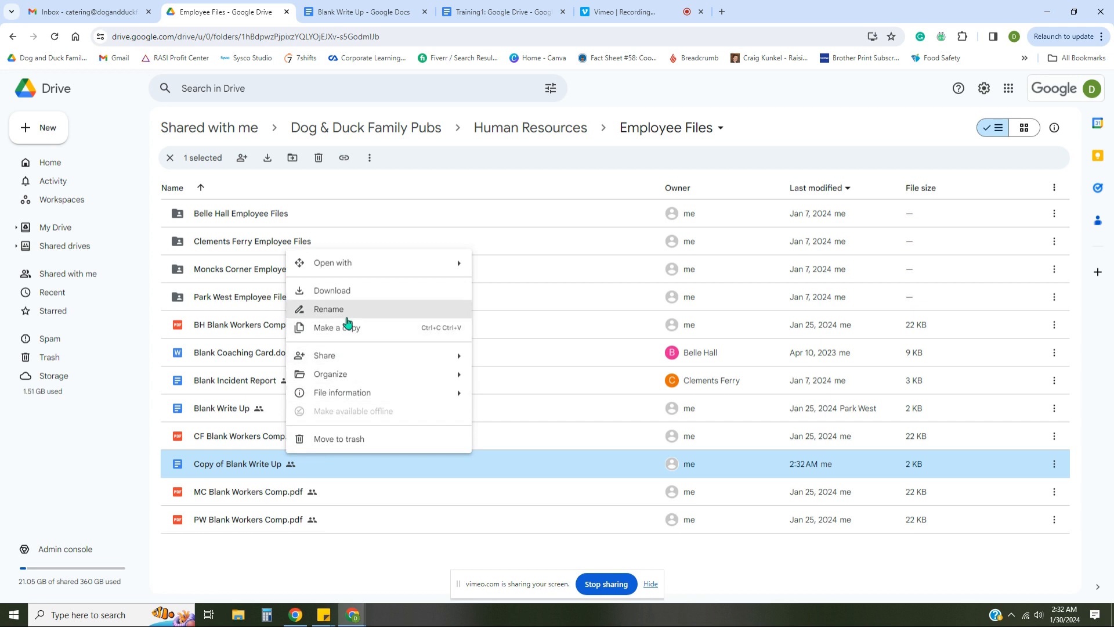
left_click(346, 316)
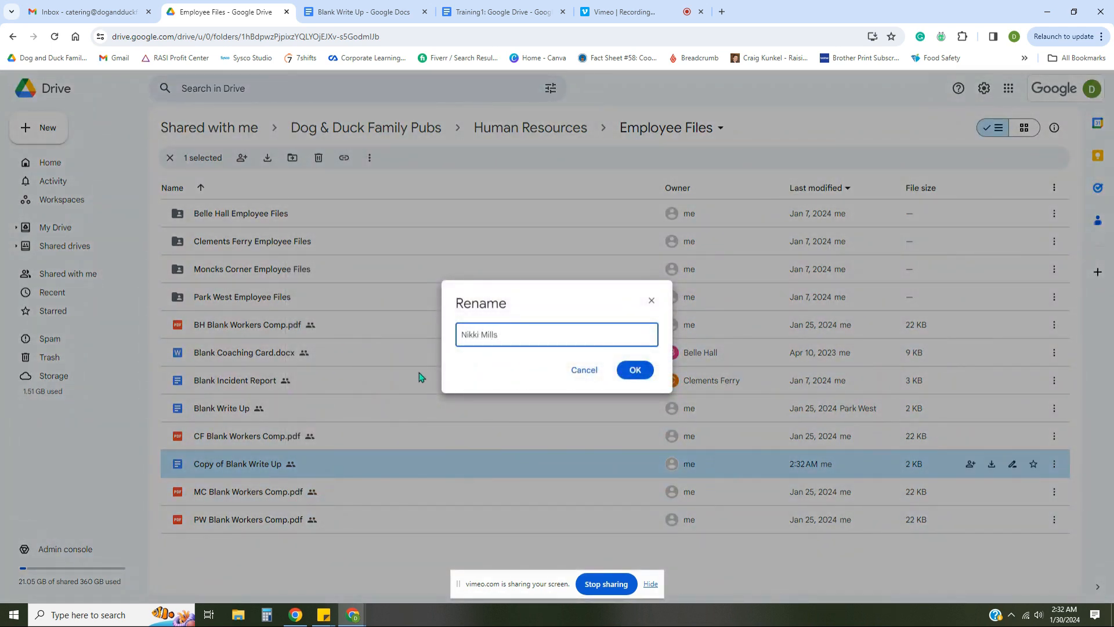
type(" 1/31/2024")
key("Return")
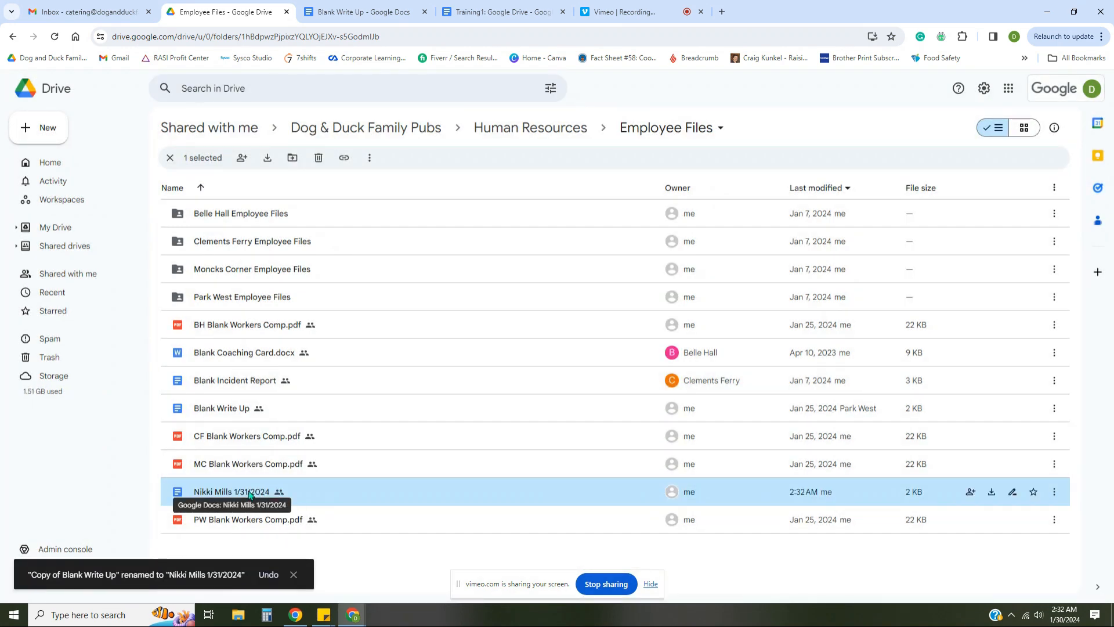
Move the renamed write-up into the Belle Hall Employee Files folder, confirming the access change
left_click_drag(249, 493, 249, 219)
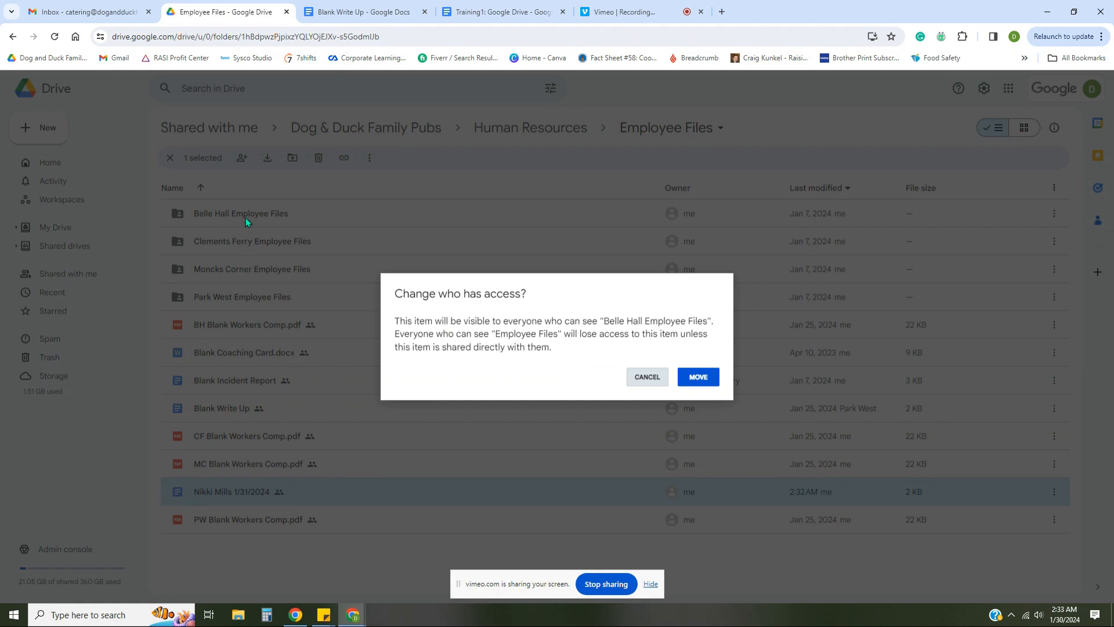
left_click(699, 377)
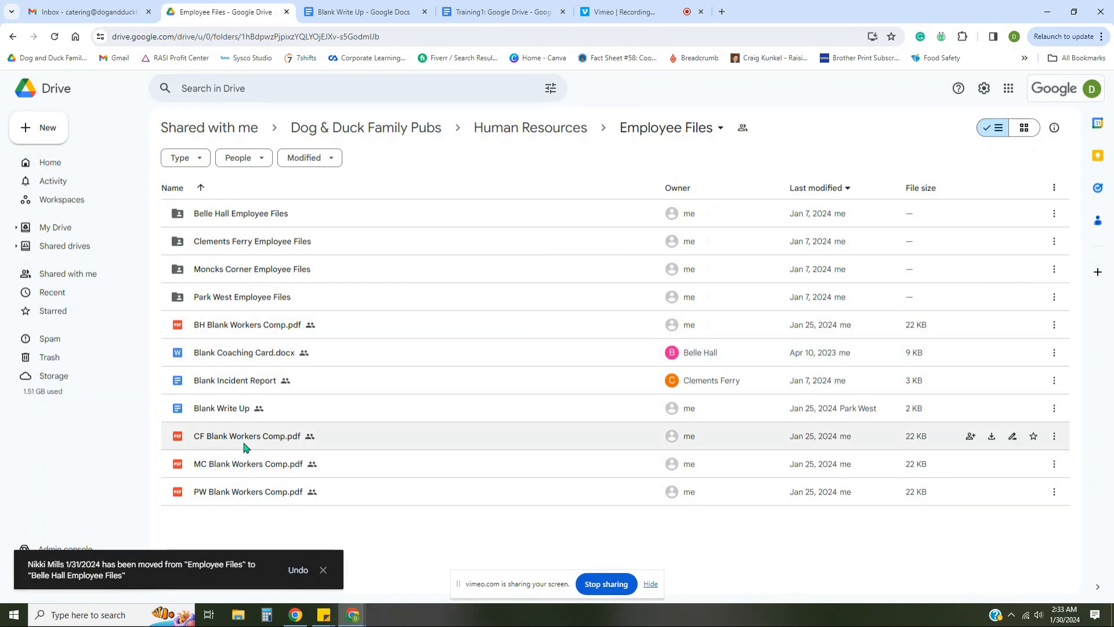
Reopen Blank Write Up and type placeholder text after DESCRIPTION:
double_click(230, 408)
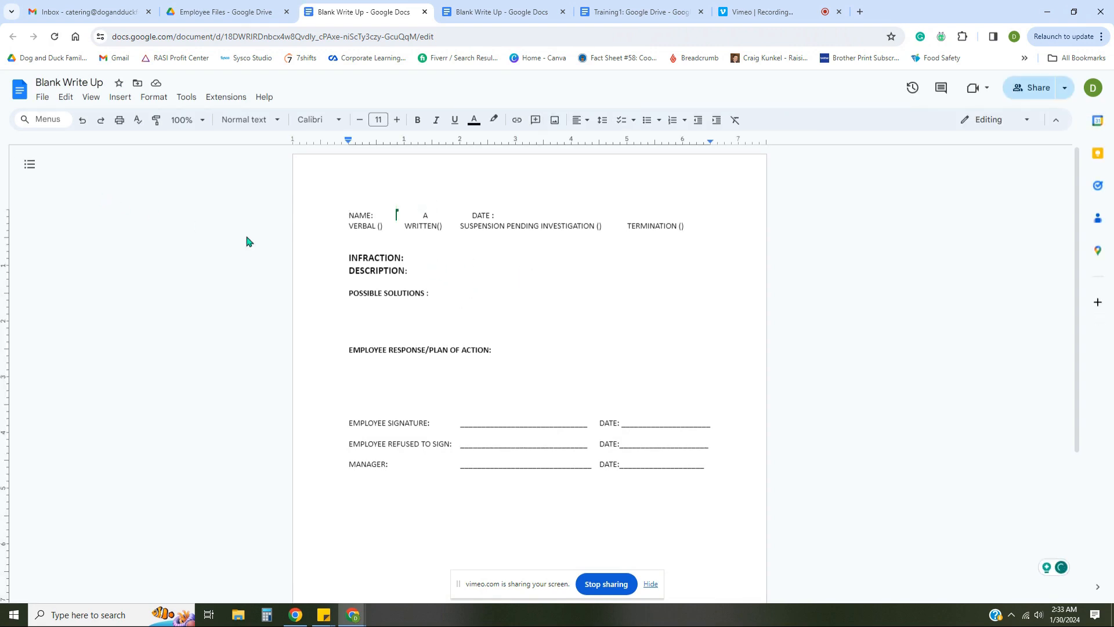
left_click(431, 272)
type("dsg;lgf;gldsfglkdfglkdfglkfdg")
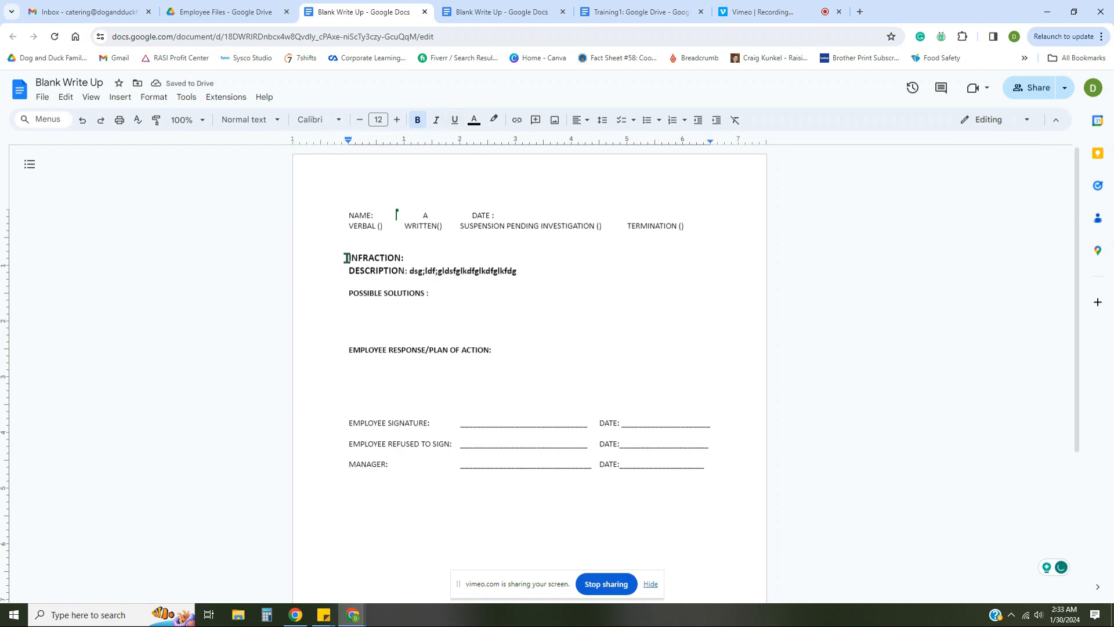
Make a copy of the document named with the employee's name and date, then return to the original
left_click(43, 98)
left_click(64, 155)
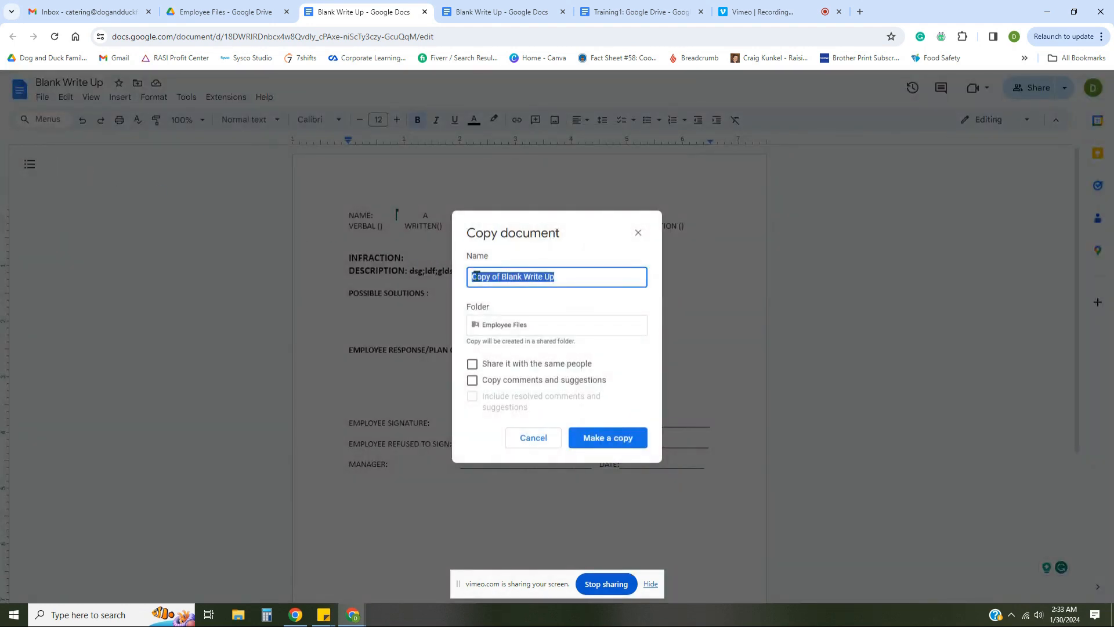
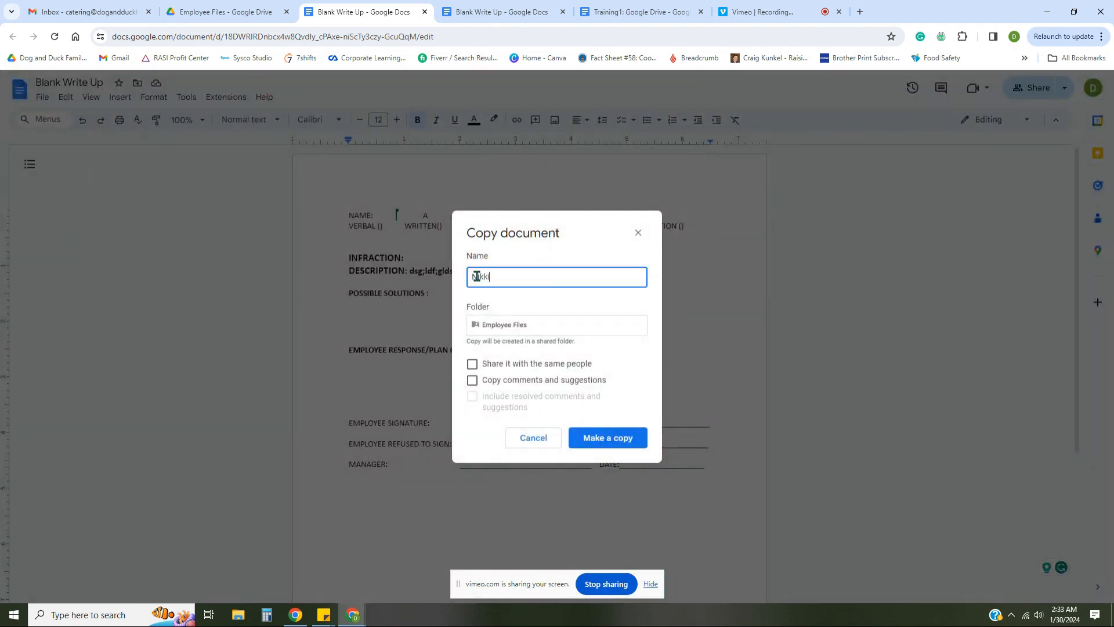
left_click(607, 434)
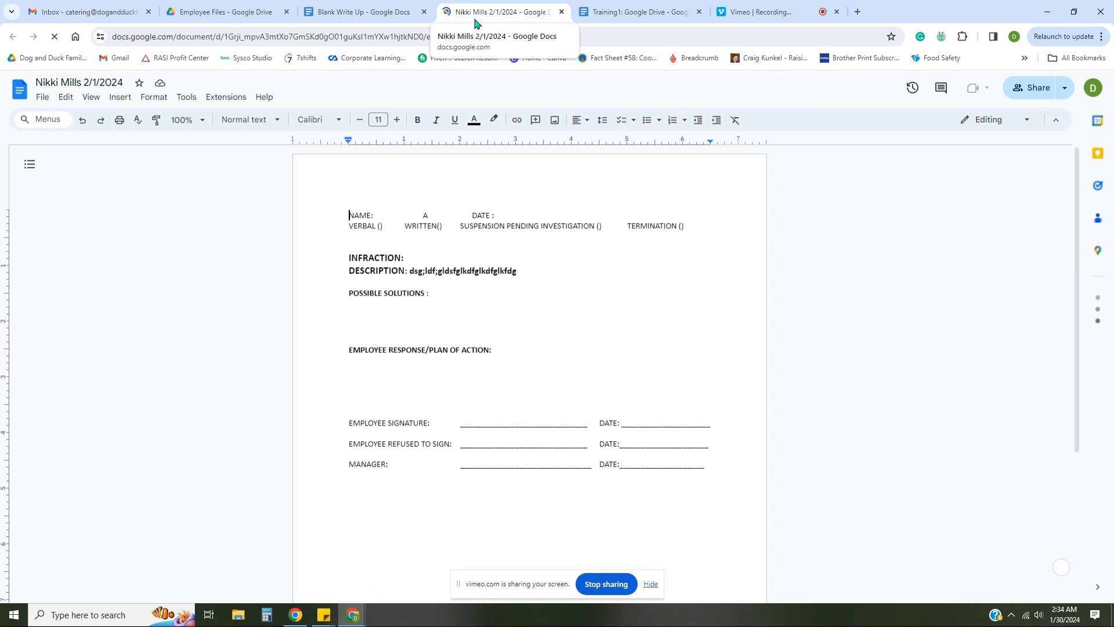
left_click(381, 18)
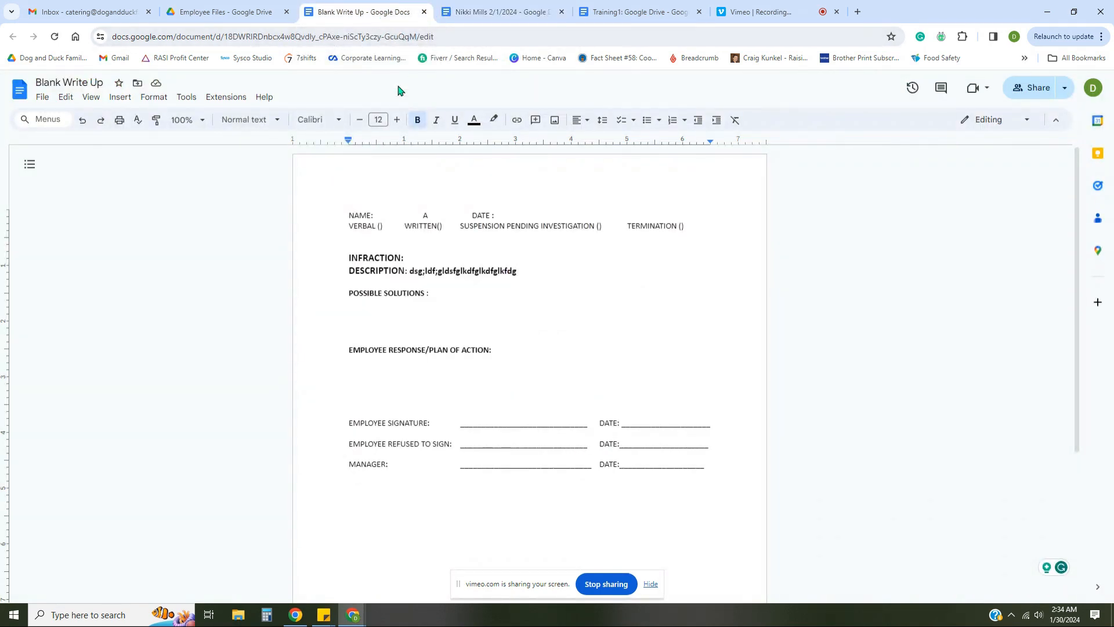
left_click_drag(410, 270, 518, 271)
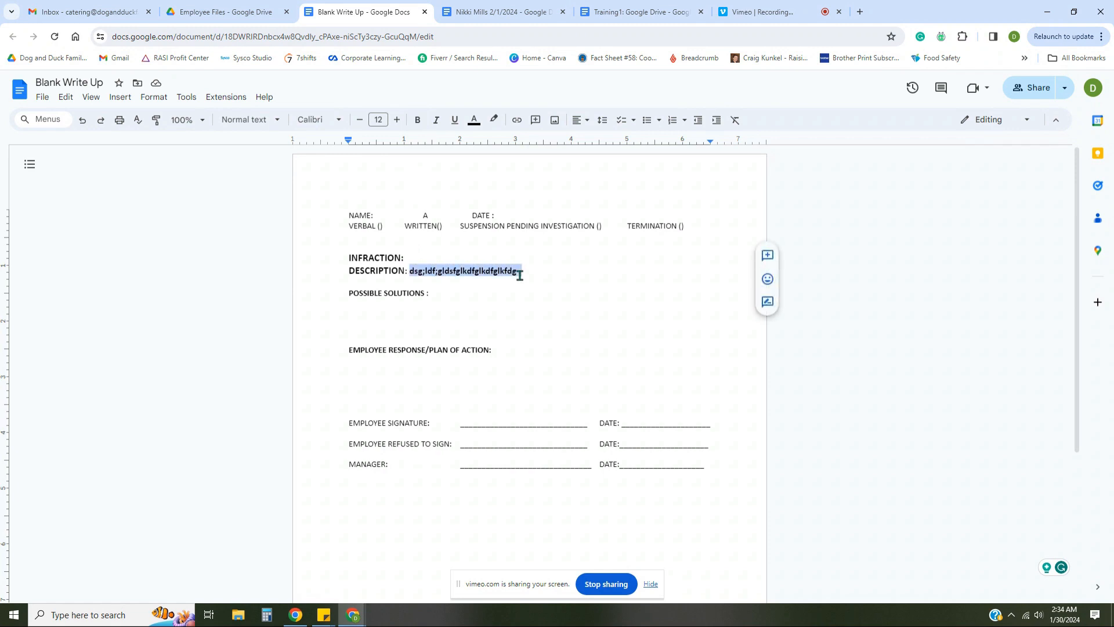
left_click(519, 279)
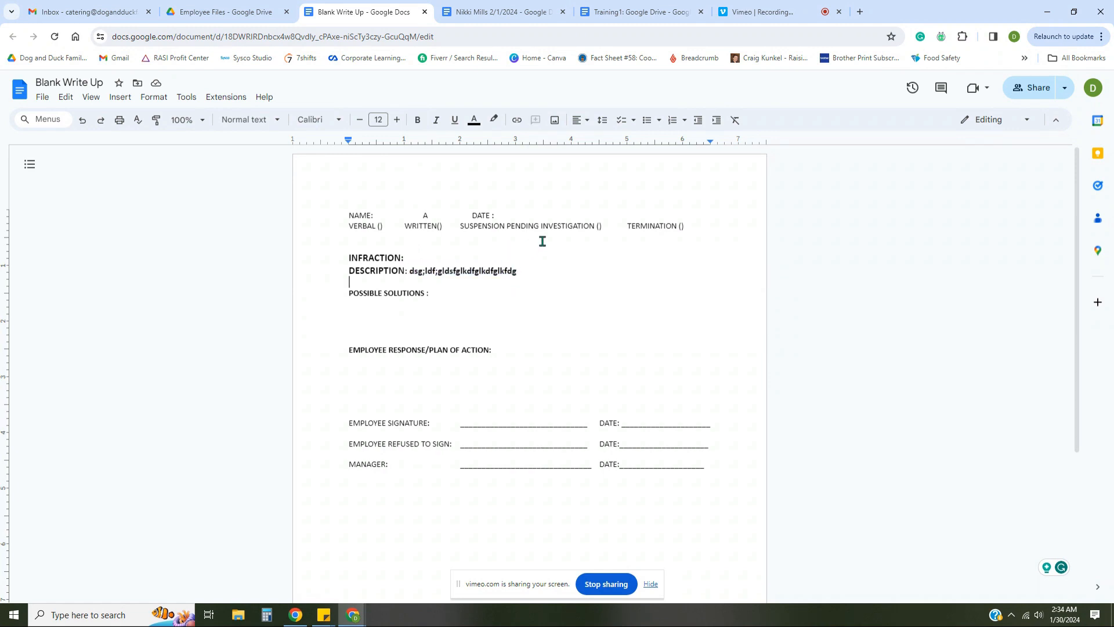
Browse the write-up template's January 24, January 25 and January 12 versions in version history
left_click(912, 90)
left_click(956, 302)
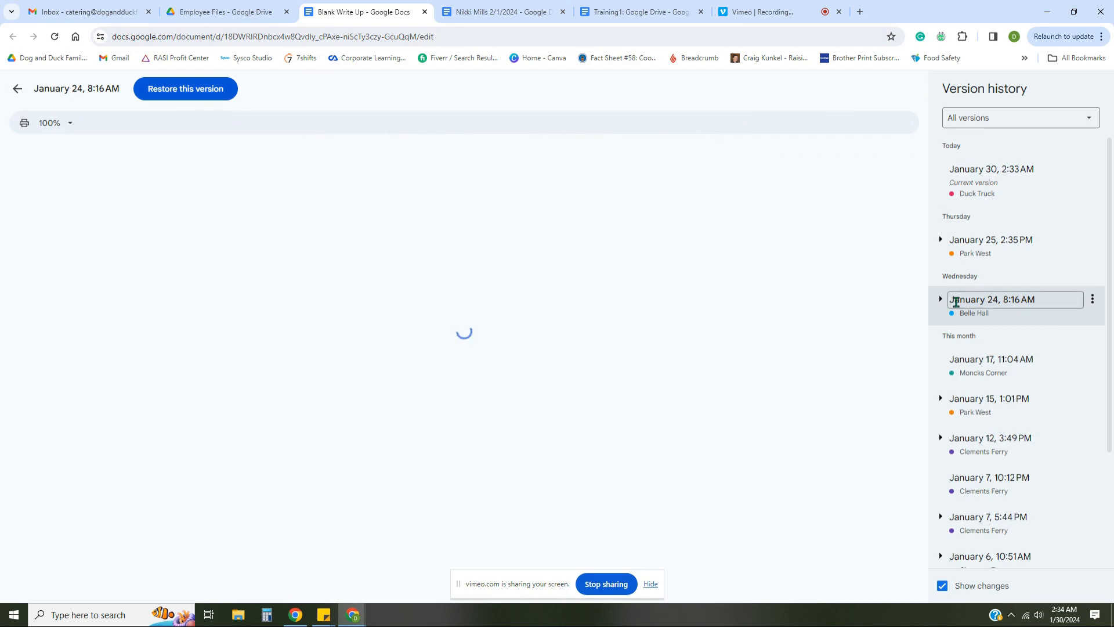
left_click(980, 246)
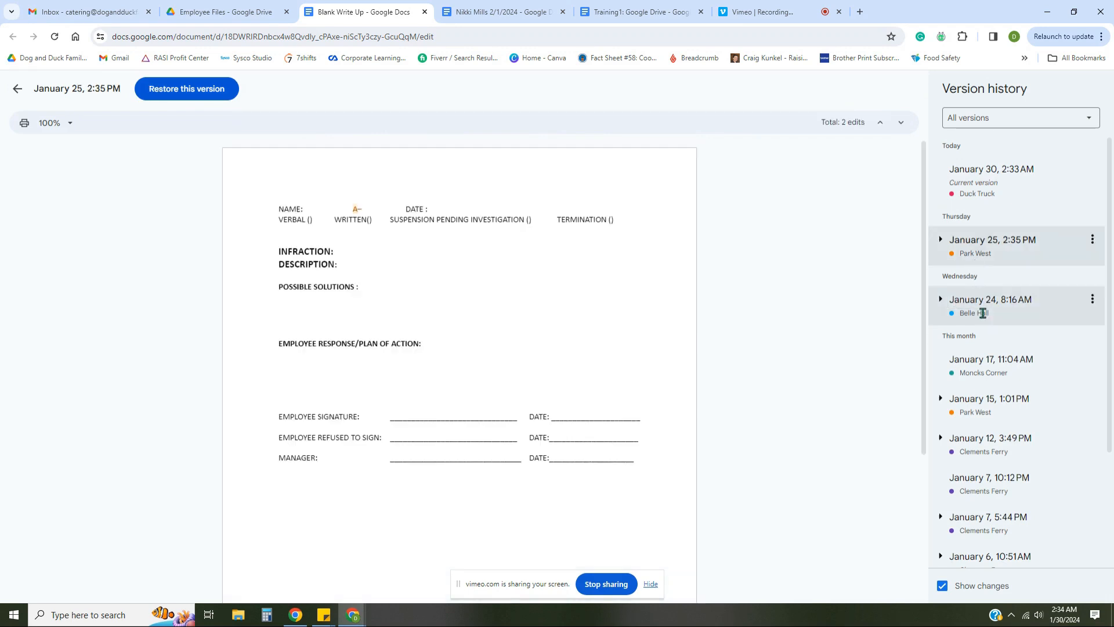
left_click(975, 447)
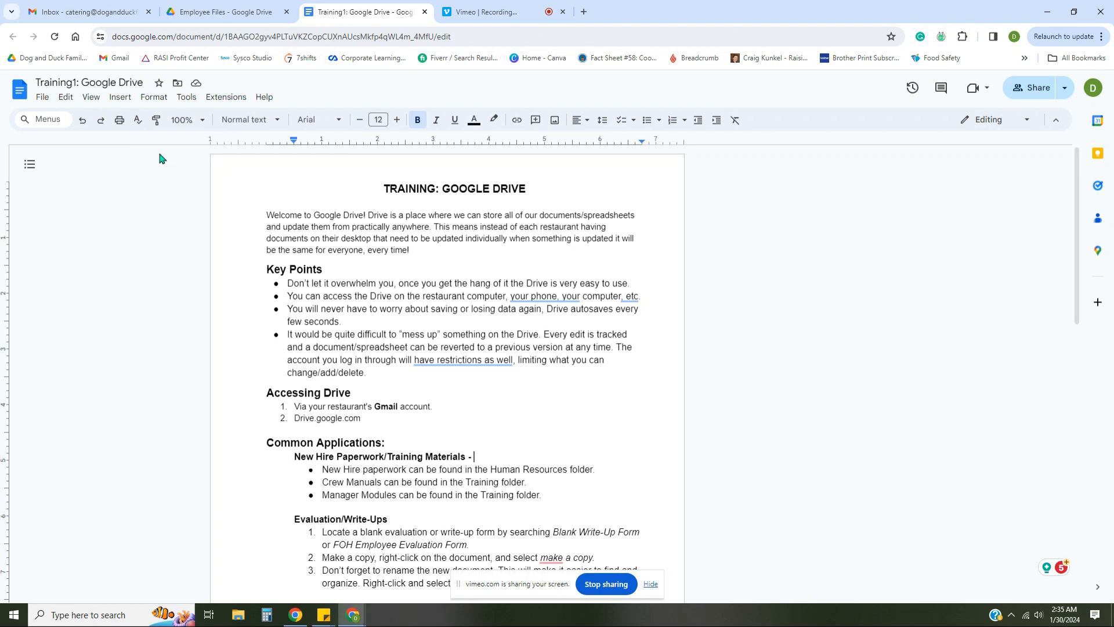
Start a new Google Doc in Employee Files, cancel at the shared-folder prompt, then go to My Drive
left_click(222, 14)
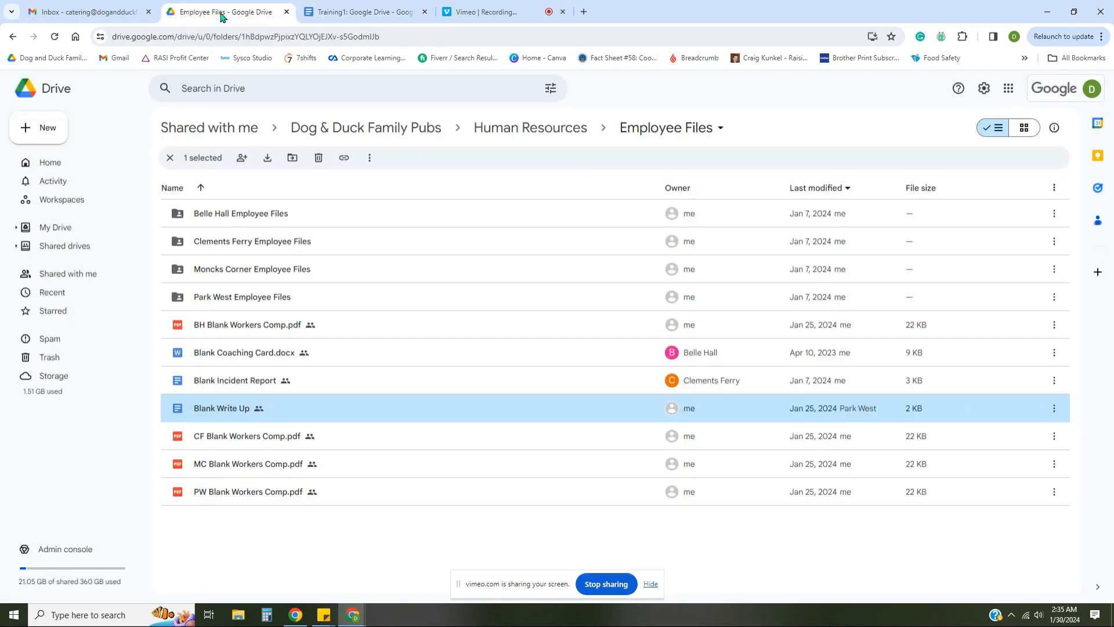
left_click(44, 133)
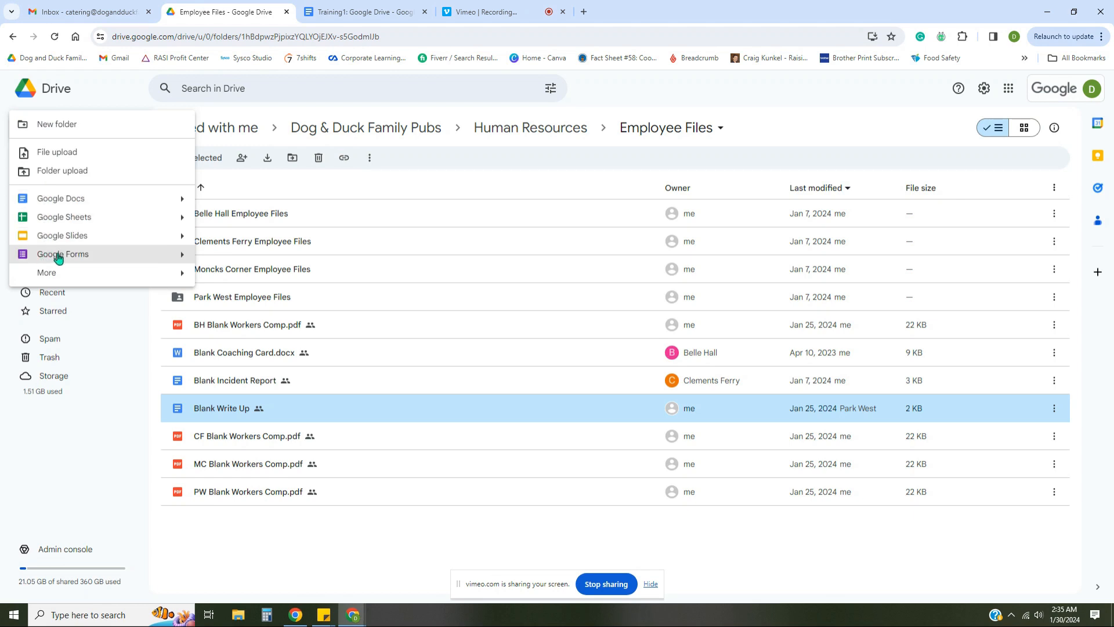
left_click(58, 200)
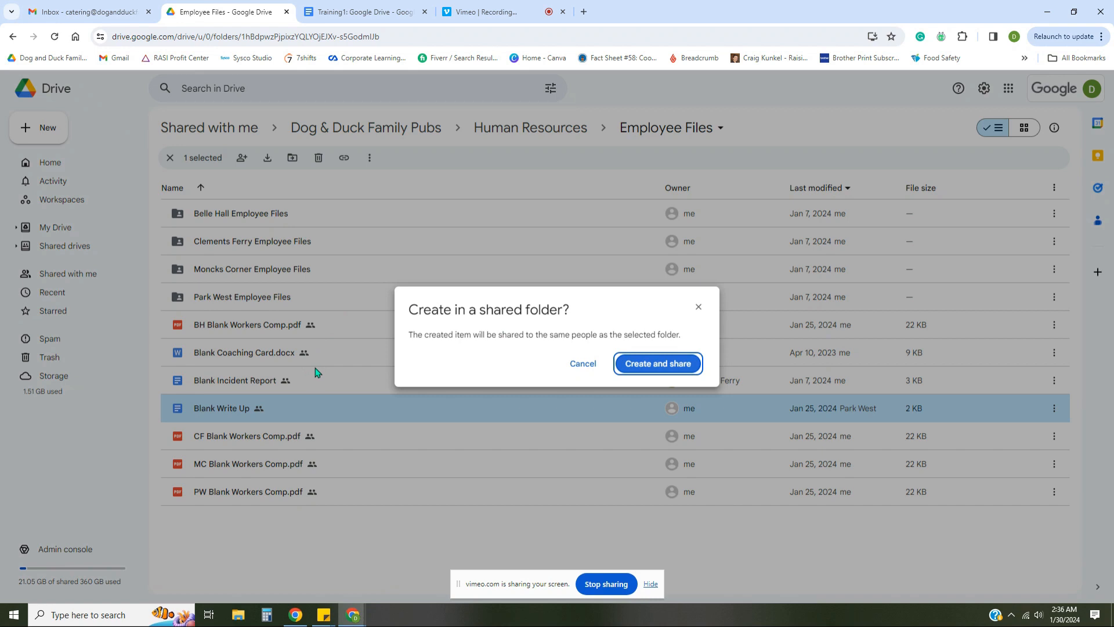
left_click(583, 364)
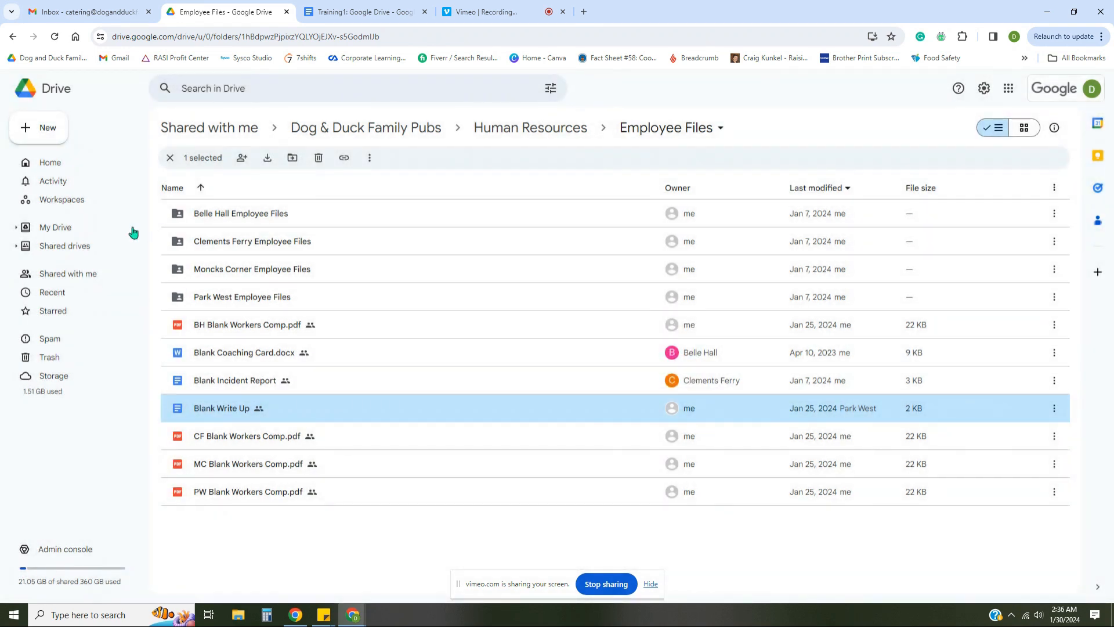
left_click(80, 227)
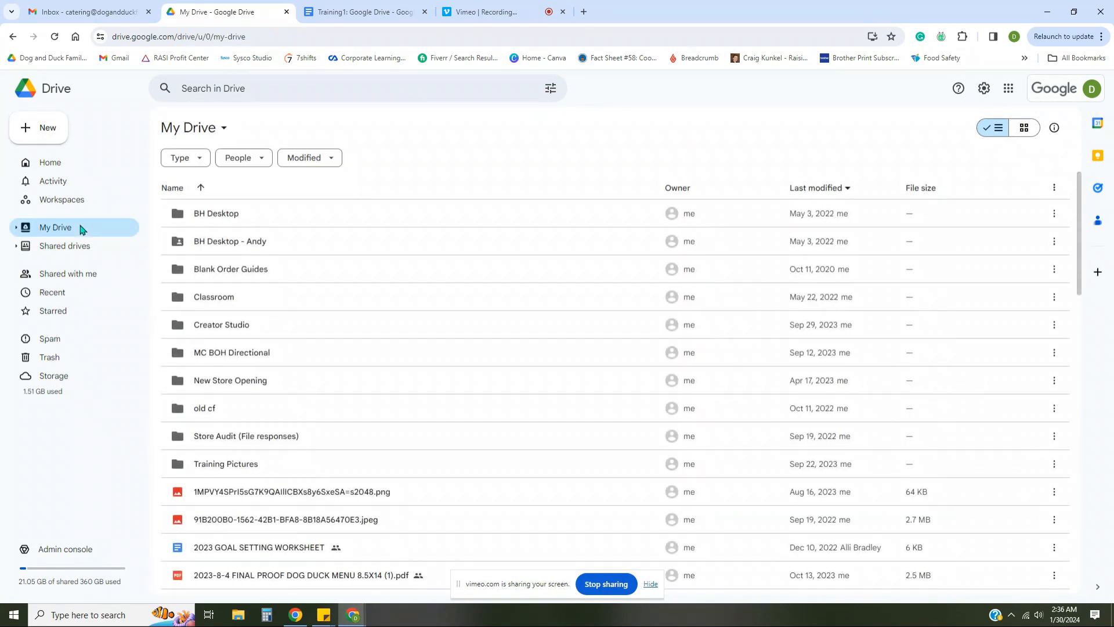
Create a blank Google Doc titled 'sdgdg' containing 'fdfdfdfd', then return to the My Drive list
left_click(32, 136)
left_click(271, 239)
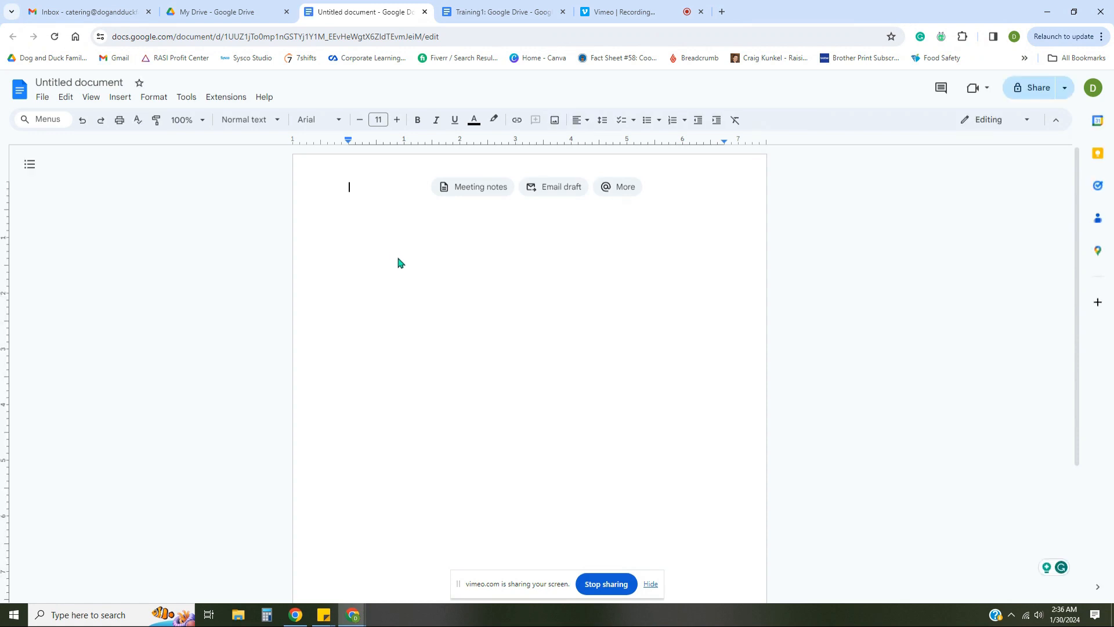
left_click(90, 78)
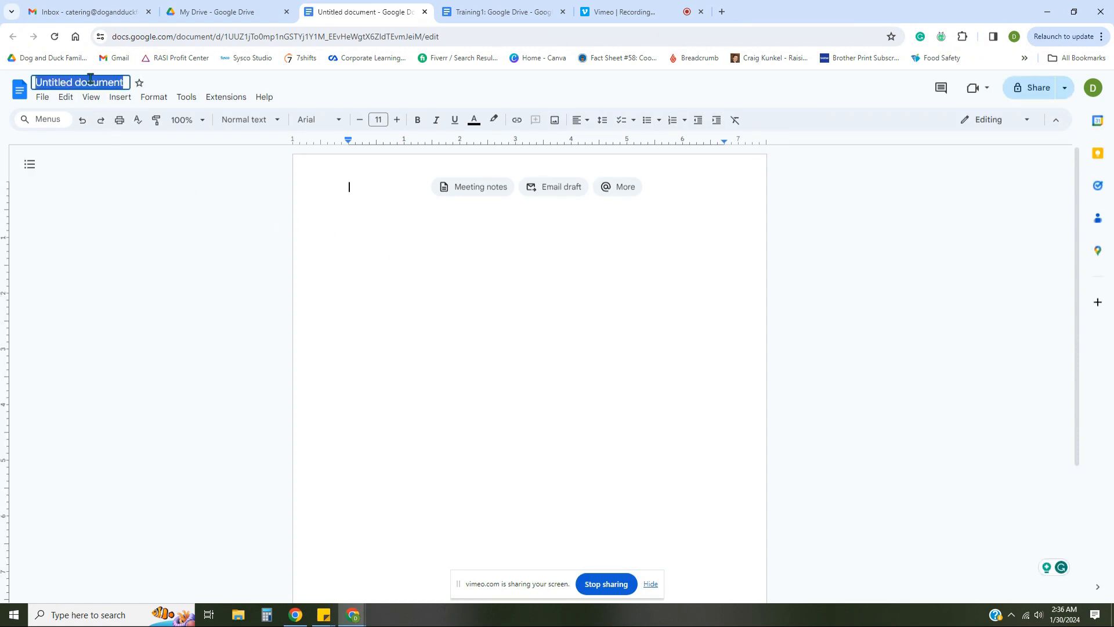
type("sdgdg")
left_click(467, 261)
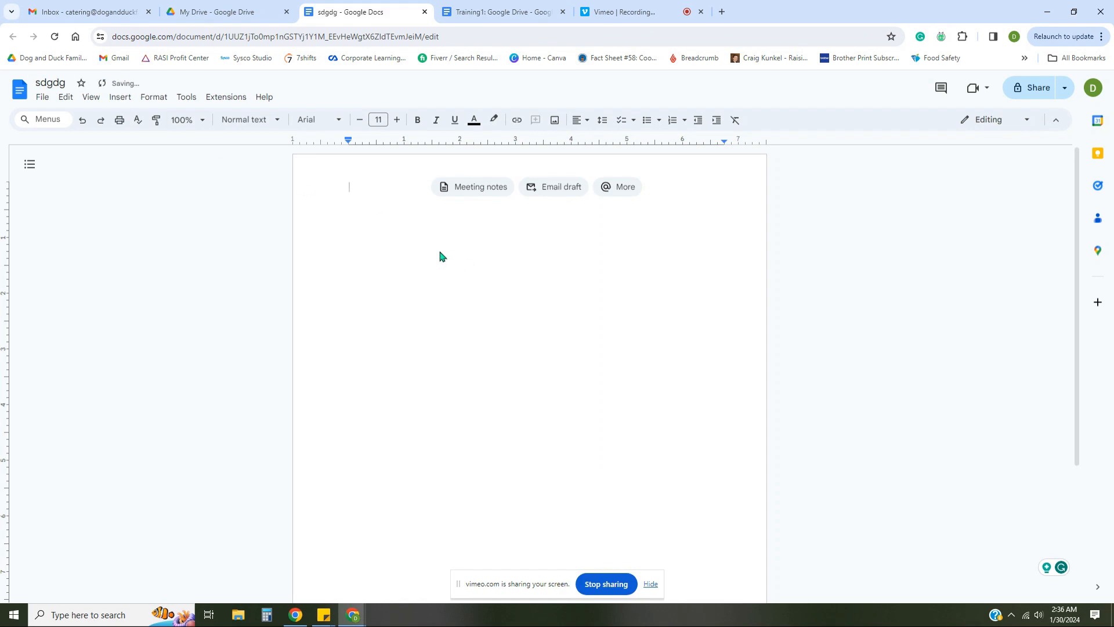
type("fdfdfdfd")
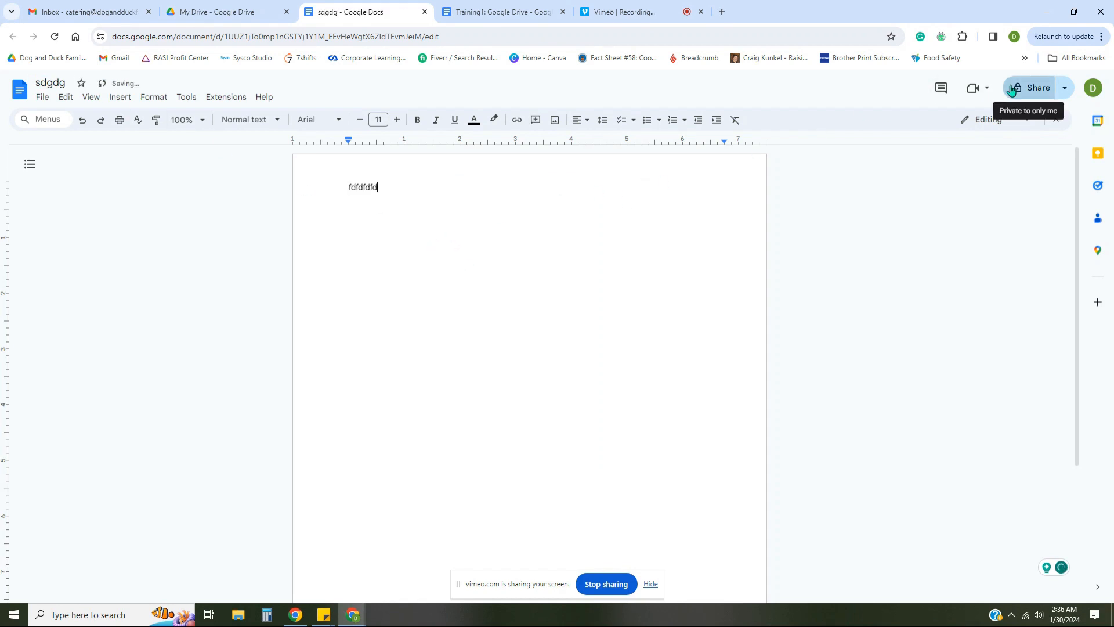
left_click(218, 11)
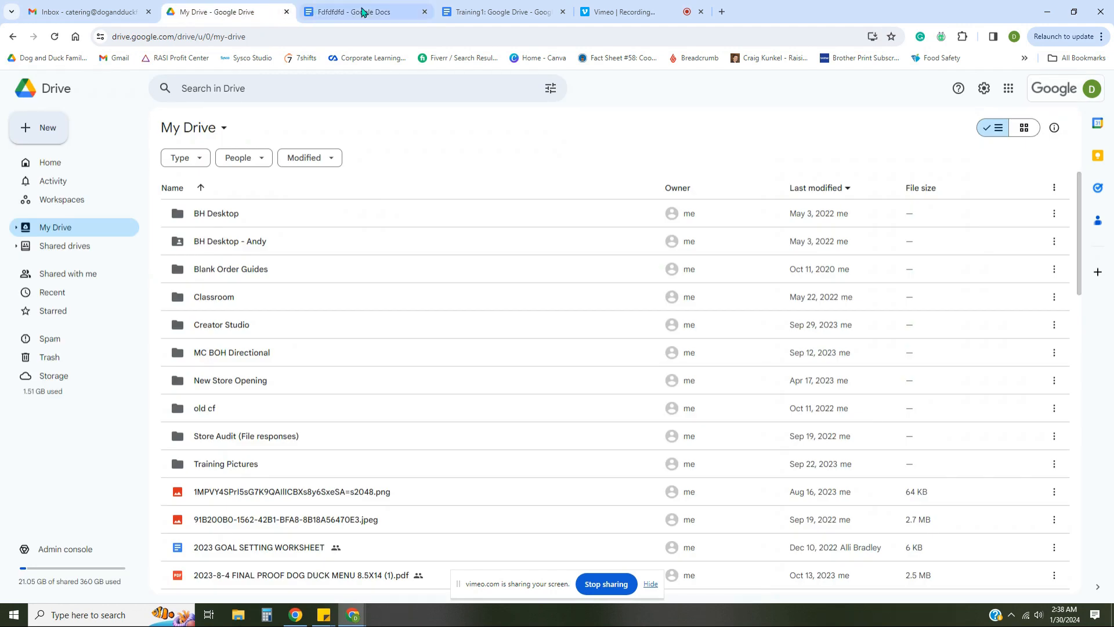
Switch to the Training1: Google Drive training document
left_click(495, 11)
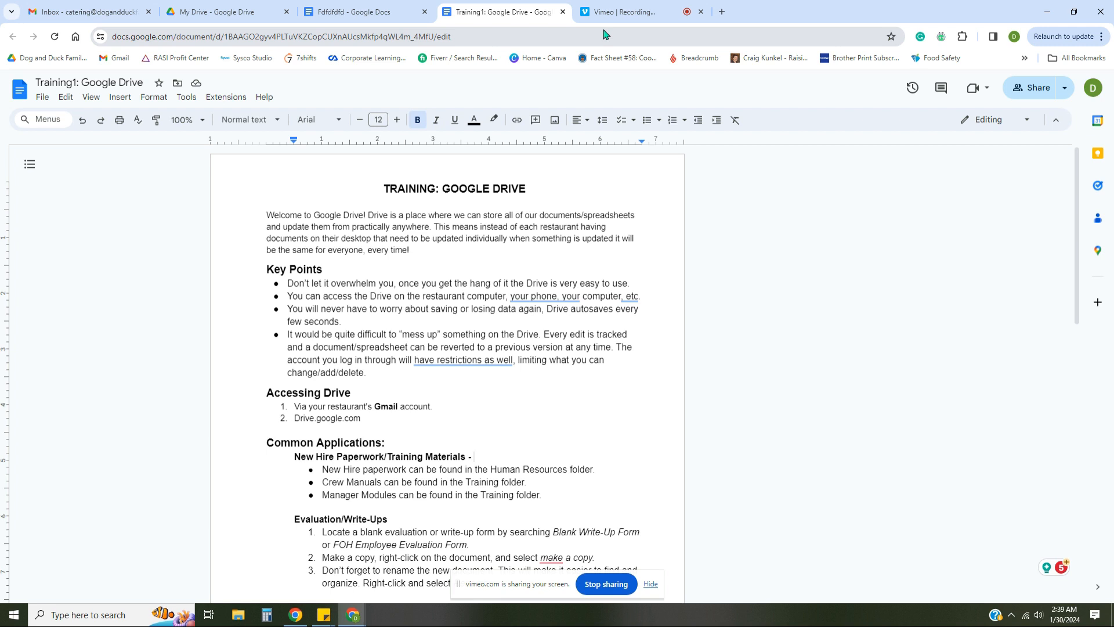
Select part of 'restaurant' in the welcome paragraph and start a comment, briefly viewing comment history
left_click(543, 231)
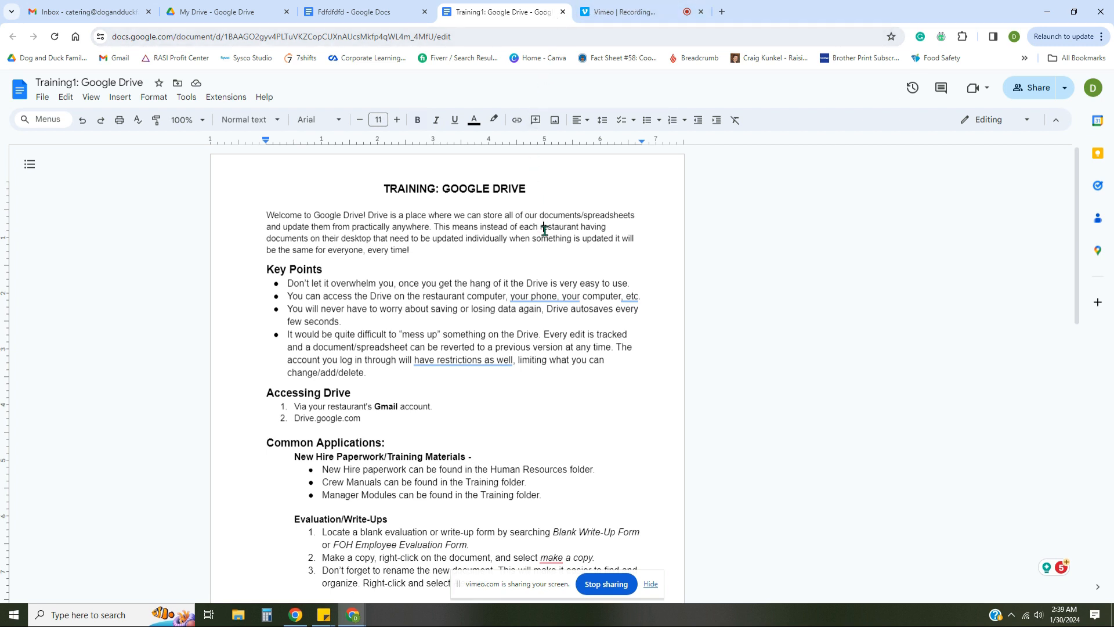
left_click_drag(544, 231, 566, 231)
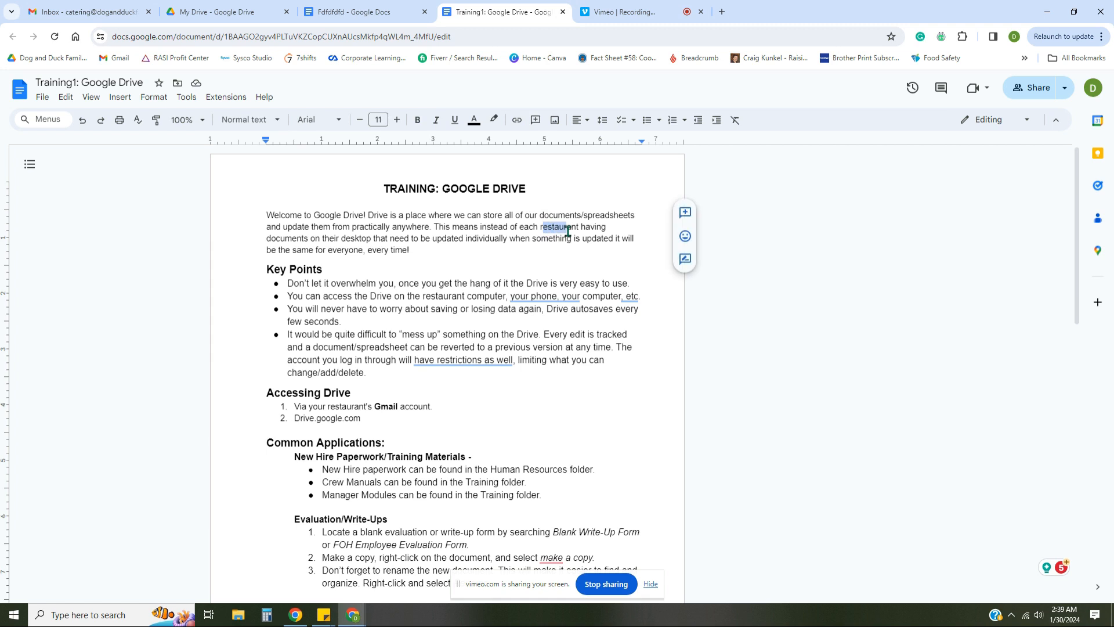
left_click(689, 217)
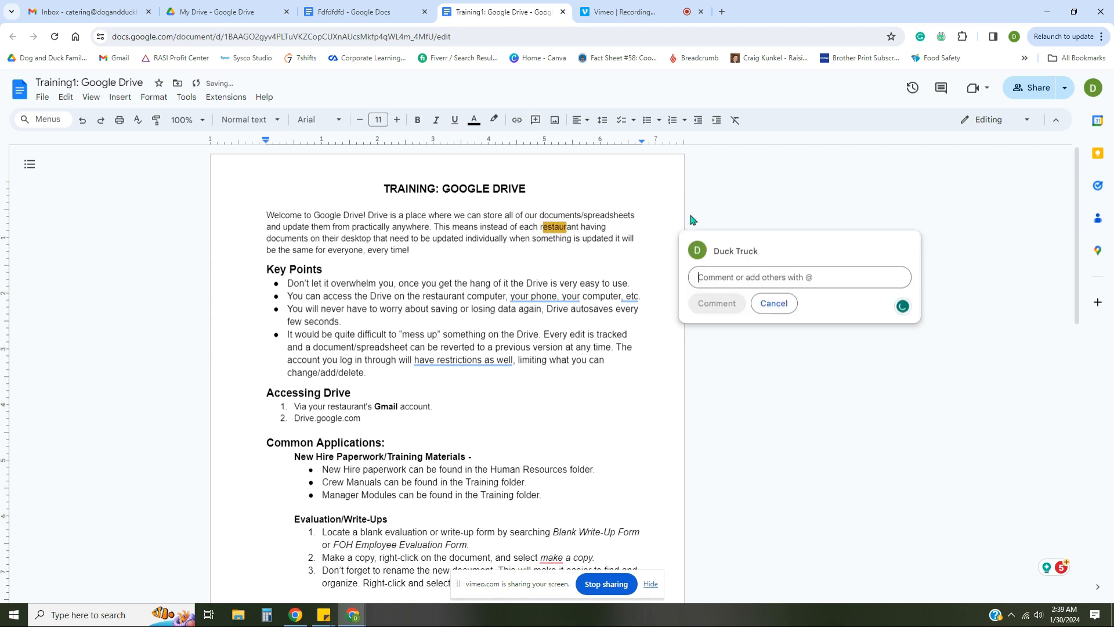
left_click(932, 94)
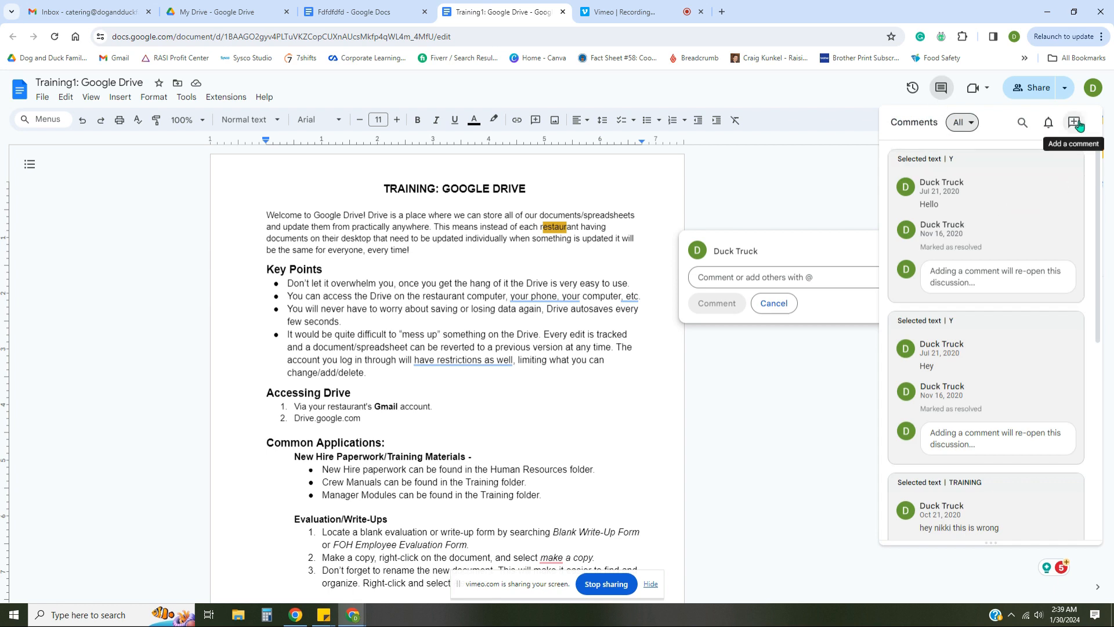
left_click(734, 280)
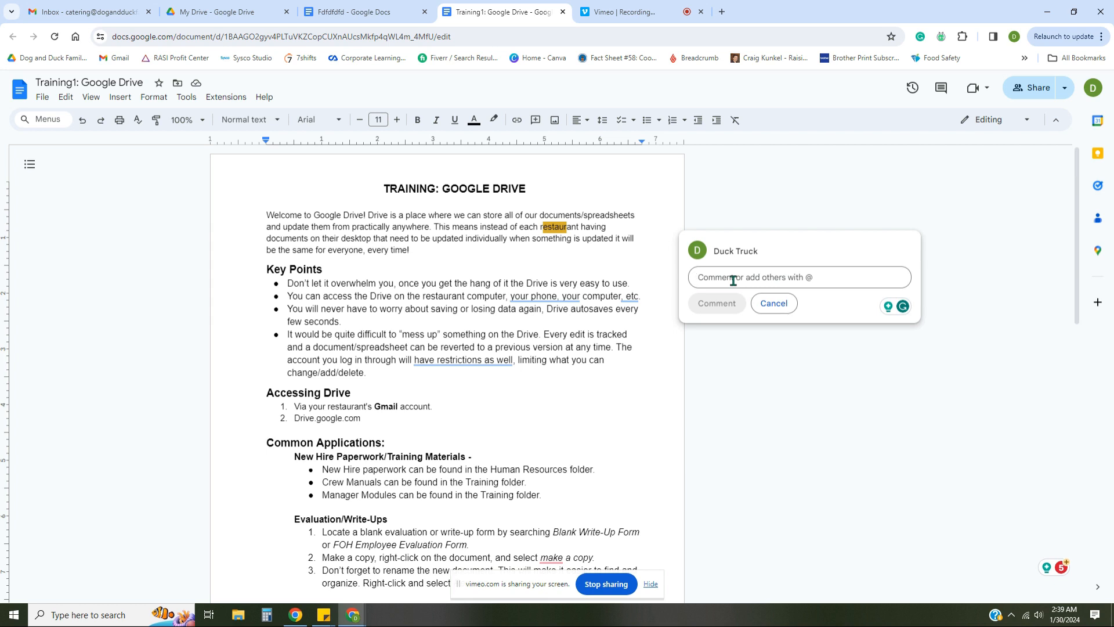
type("@ca")
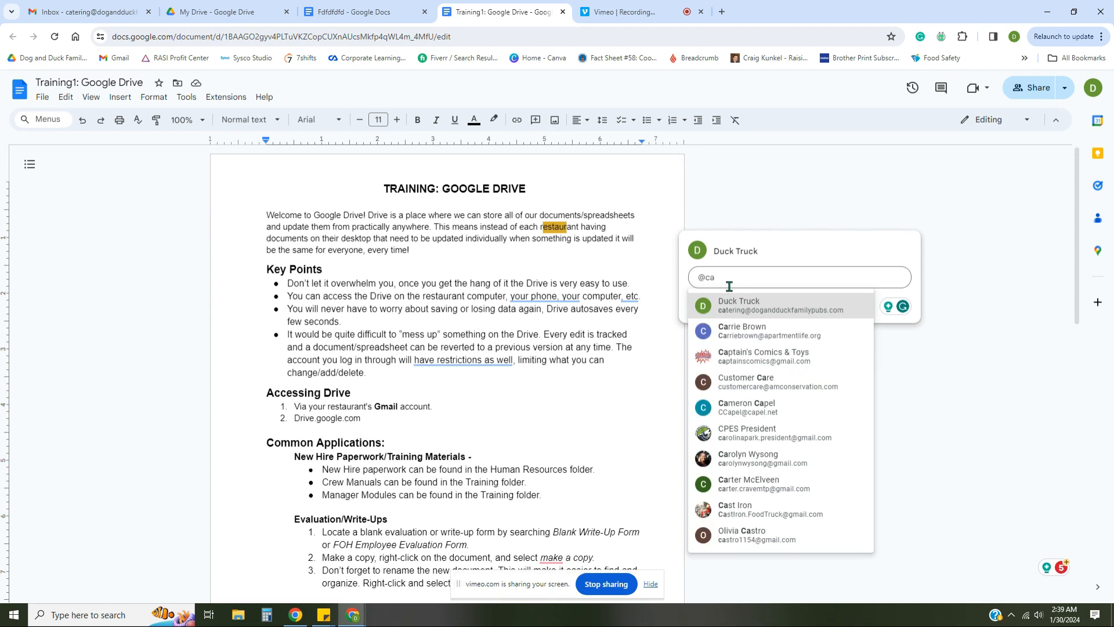
left_click(734, 303)
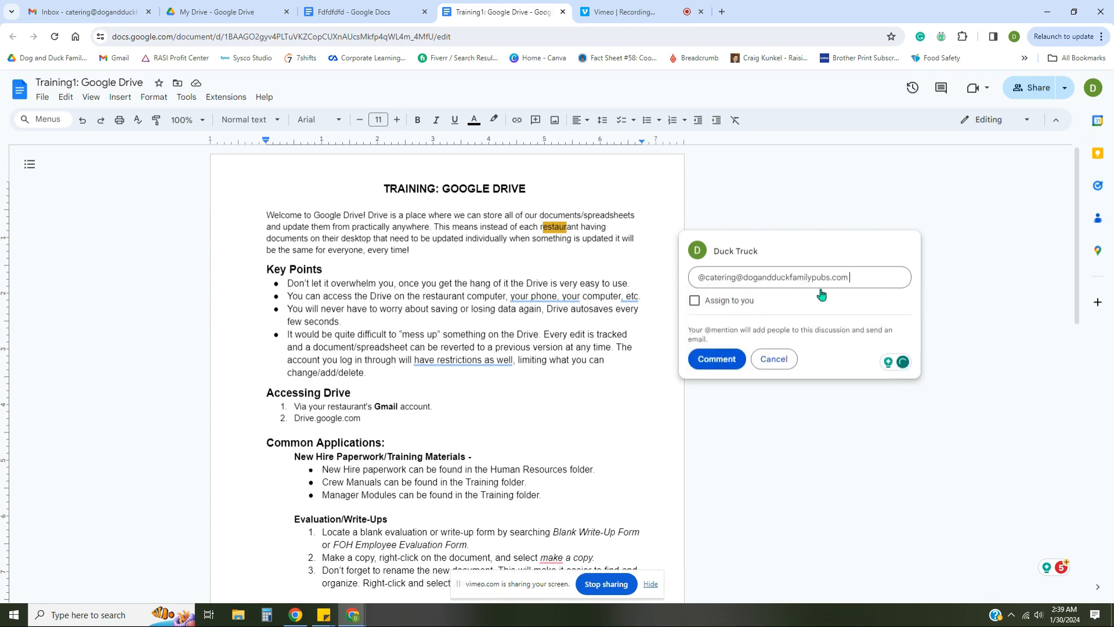
type("hey nikki this could be better, lets talk")
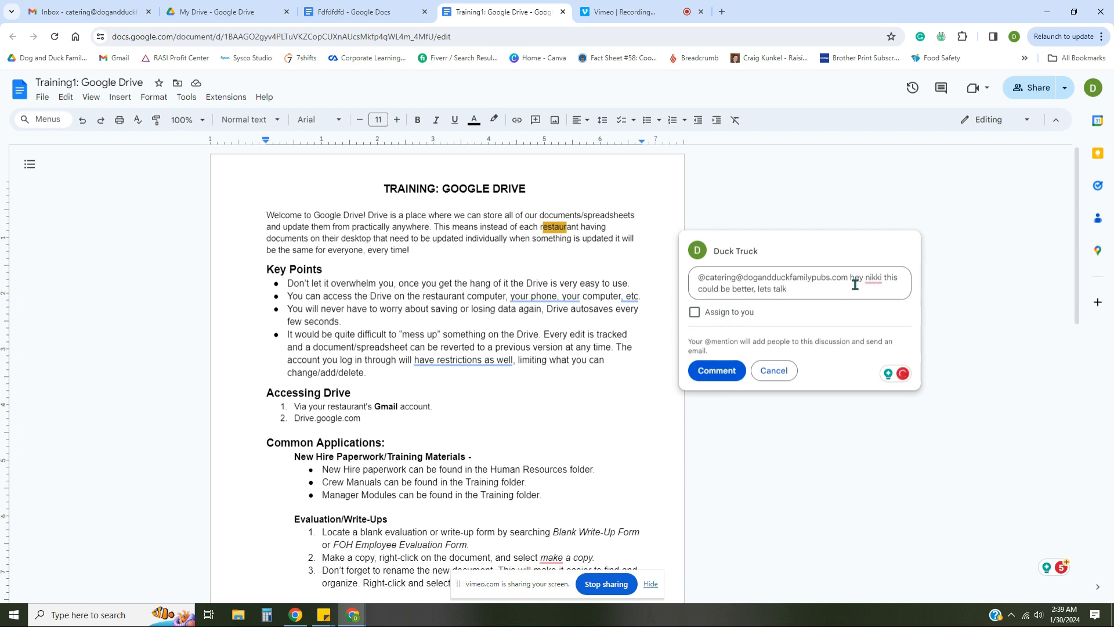
left_click(715, 378)
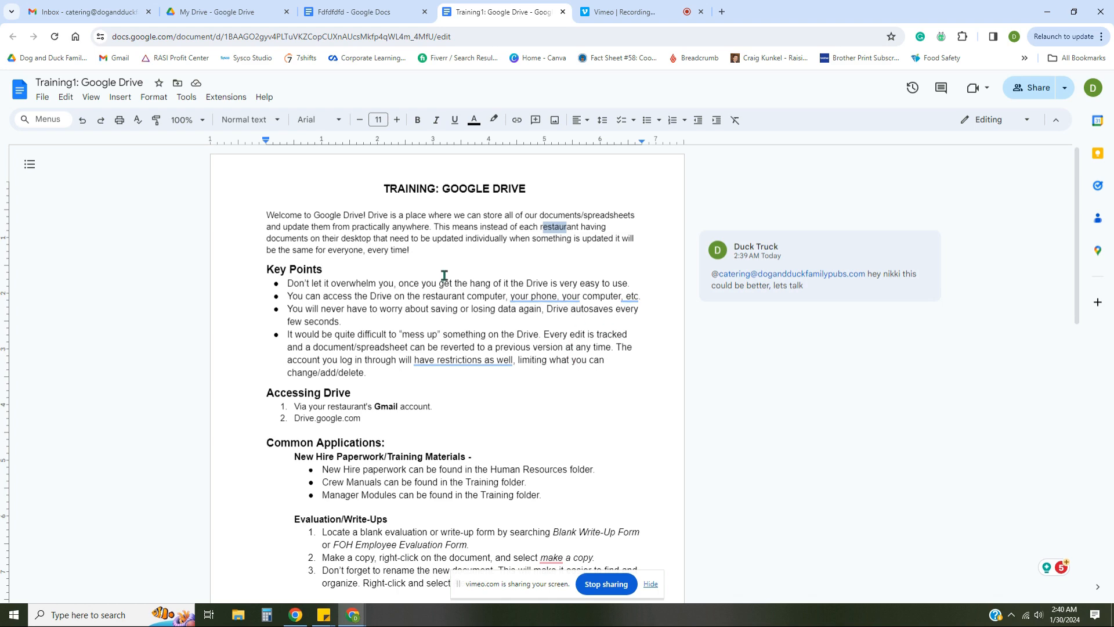
left_click(79, 11)
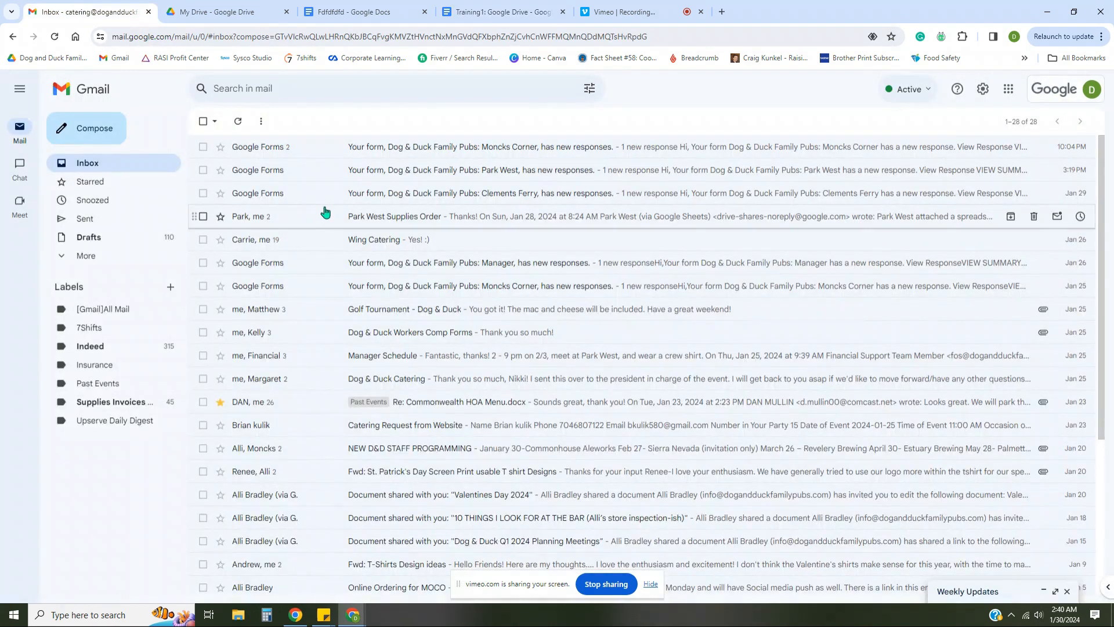
left_click(246, 125)
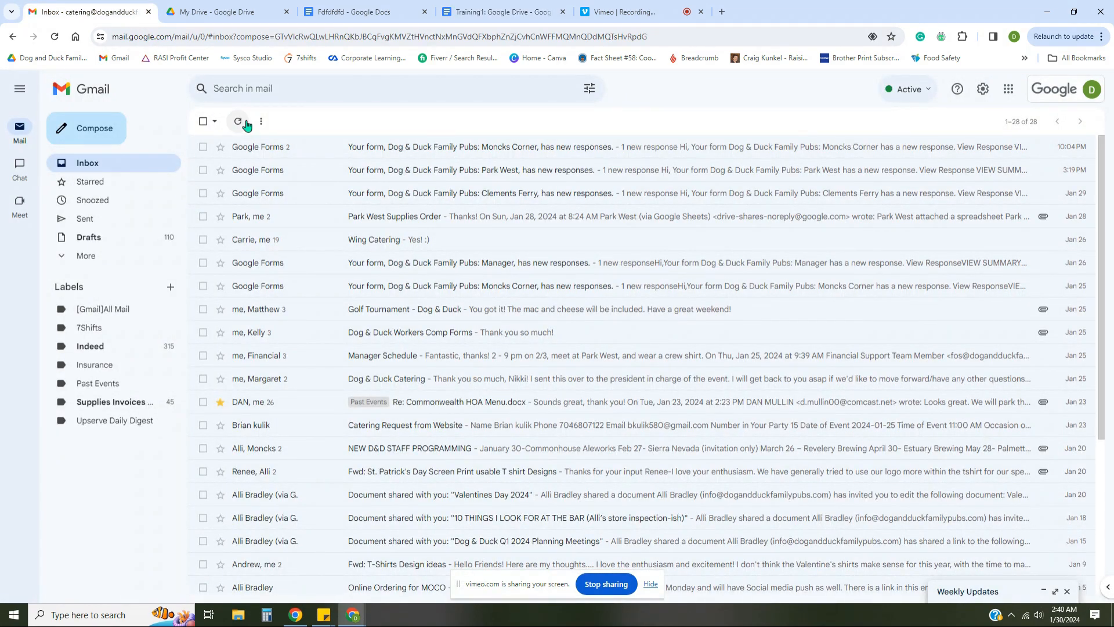